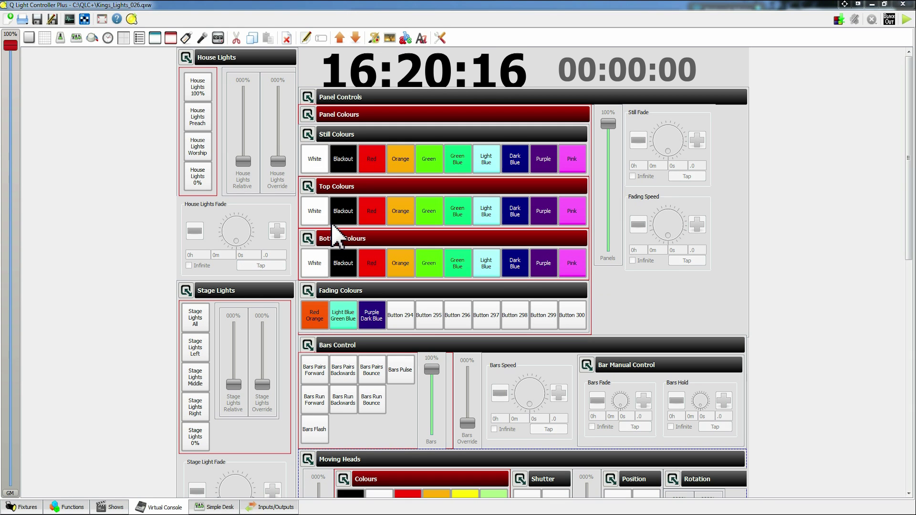
Glance at the fixture monitor, close it, and switch to the desktop screenshot in Photo Viewer.
key(ctrl+m)
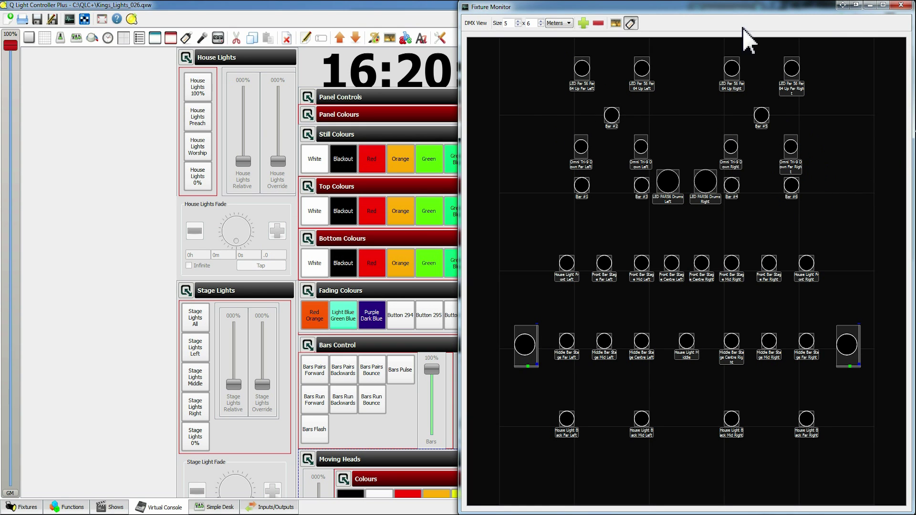
key(alt+F4)
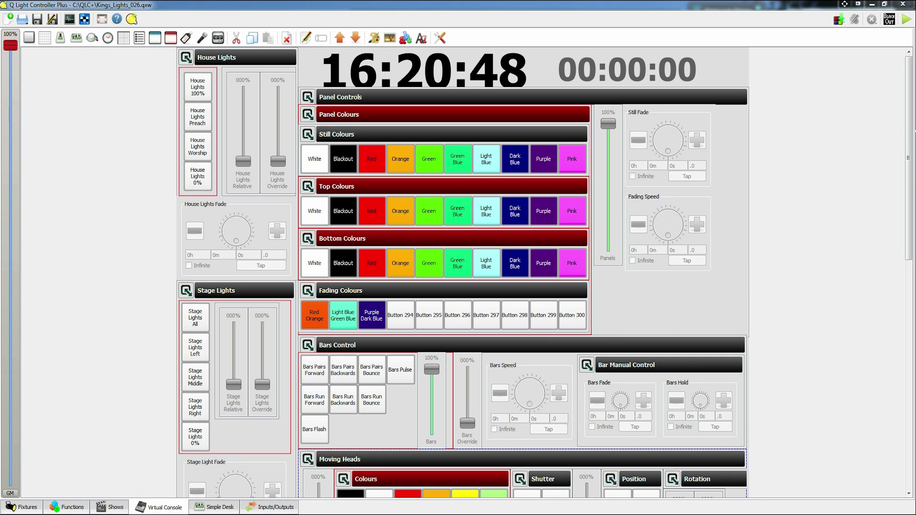
key(alt+Tab)
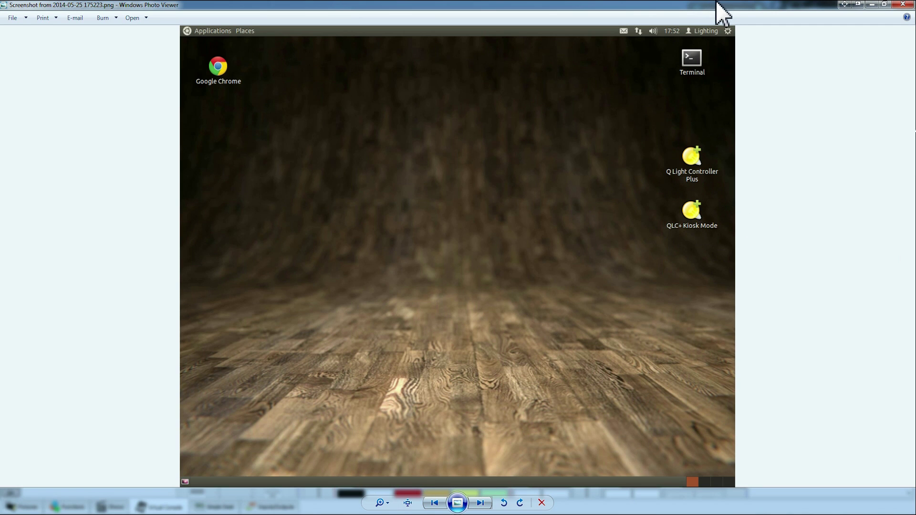
Step through three more QLC+ launcher screenshots, then restore and close Photo Viewer.
click(480, 503)
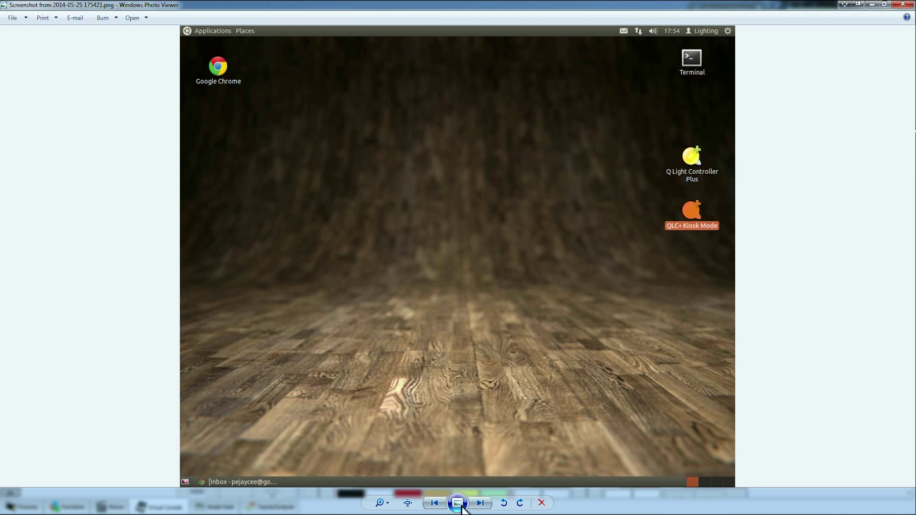
click(479, 503)
click(480, 503)
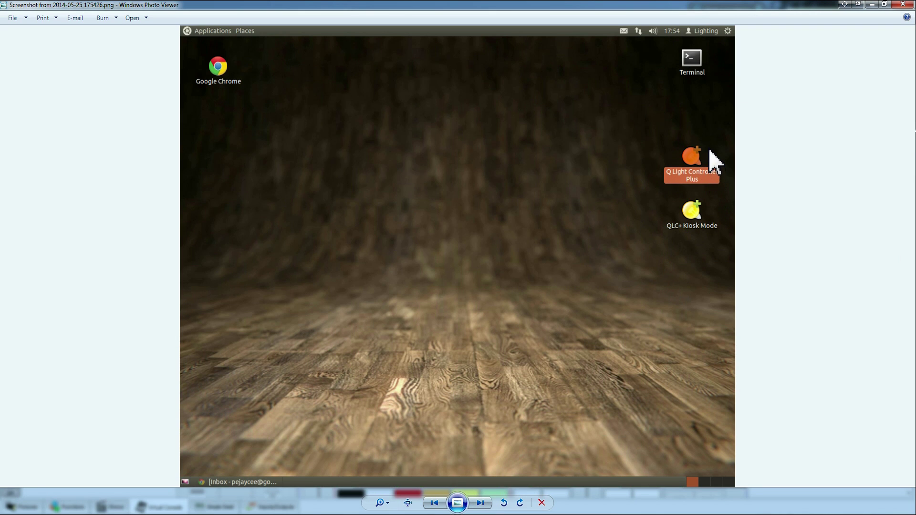
double_click(701, 5)
key(alt+F4)
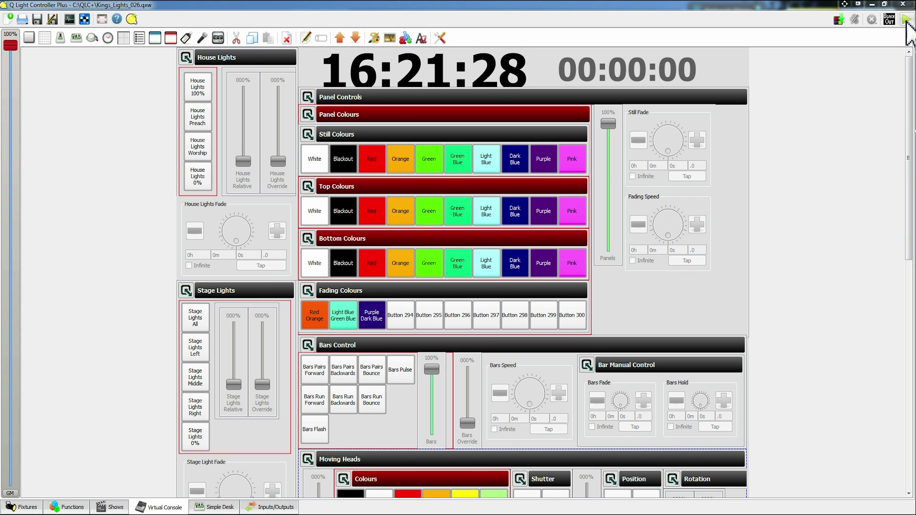
Enter operate mode and fade the Grand Master down and back up.
click(906, 20)
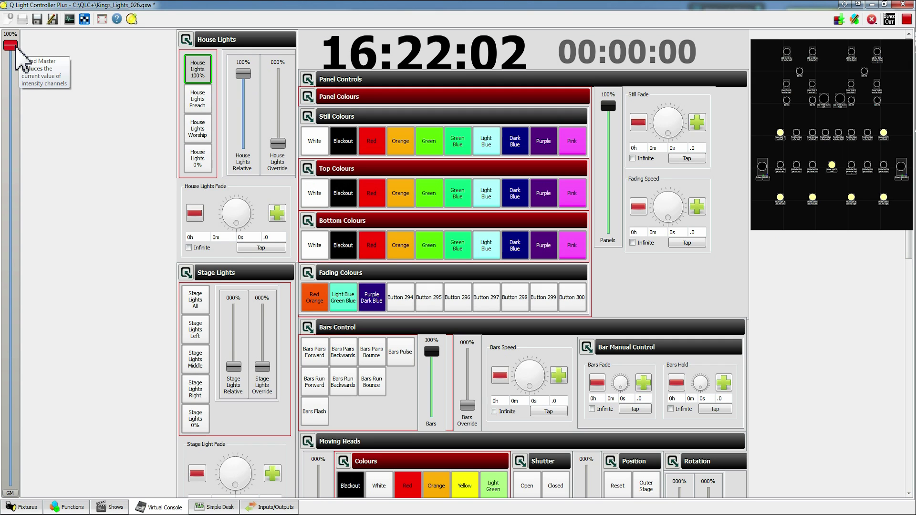
drag(16, 48, 44, 38)
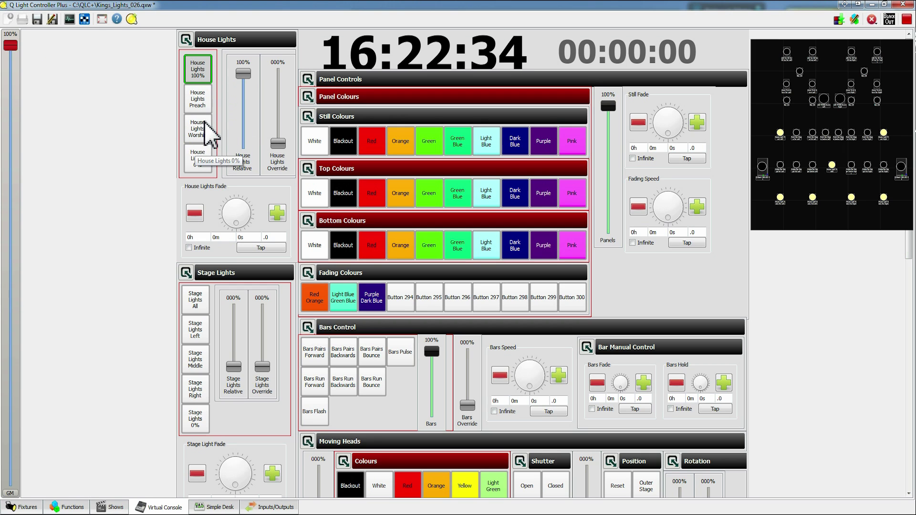
Recall House Lights Preach, Worship and 0% in turn, then Preach again.
click(202, 107)
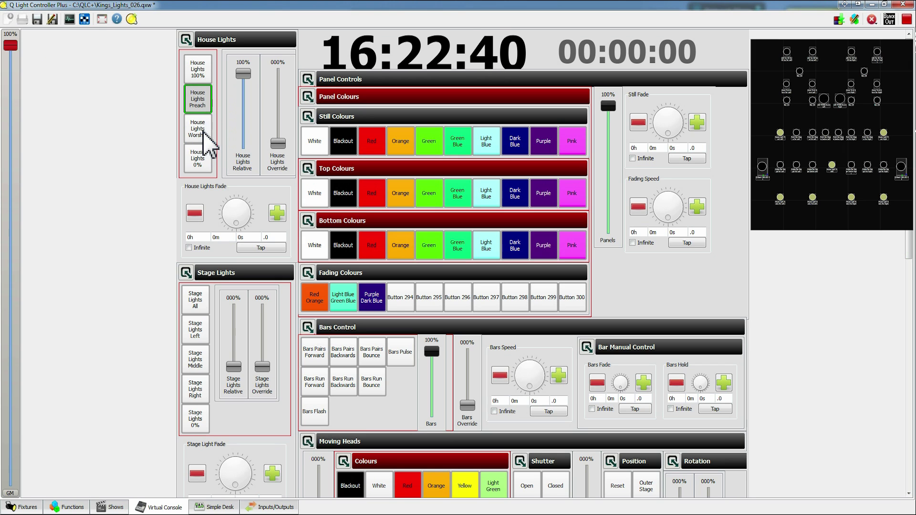
click(203, 131)
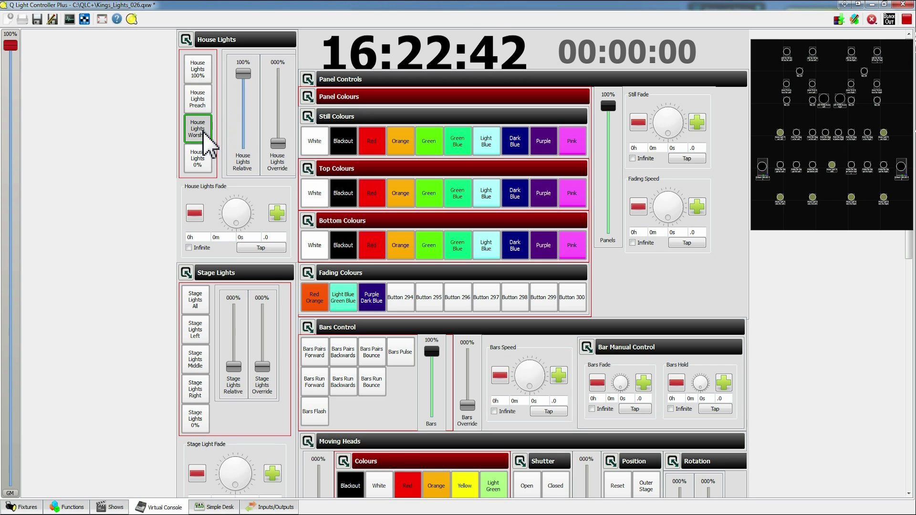
click(207, 164)
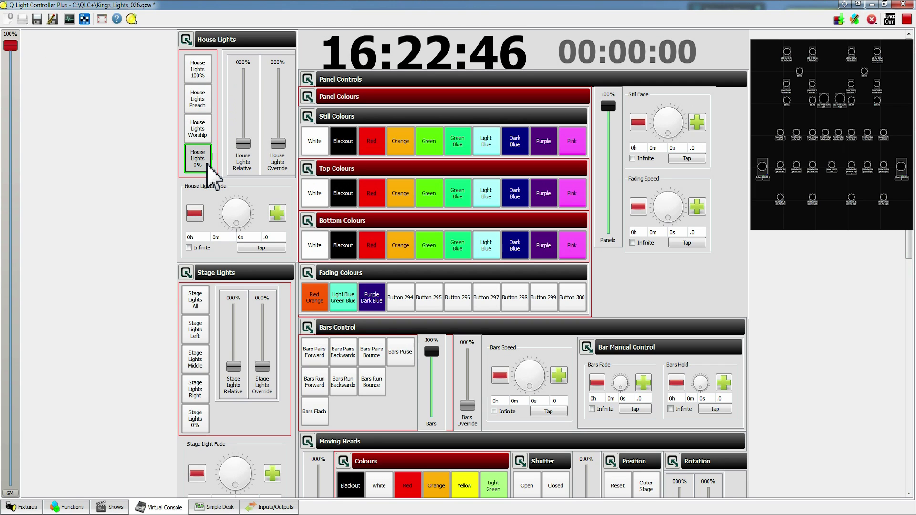
click(201, 103)
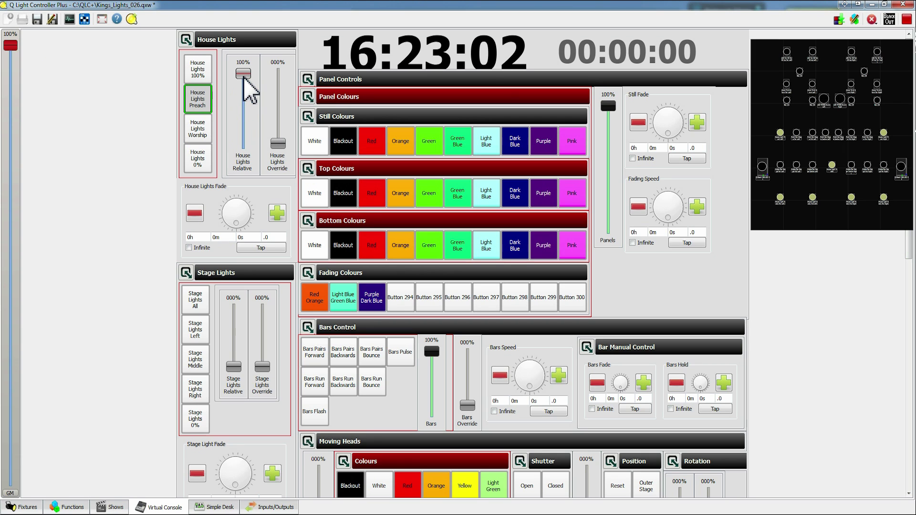
Dim Preach house lights to 19% relative, then switch to Worship at 100%.
mouse_move(243, 75)
mouse_down()
mouse_move(244, 131)
mouse_move(245, 63)
mouse_up()
click(204, 129)
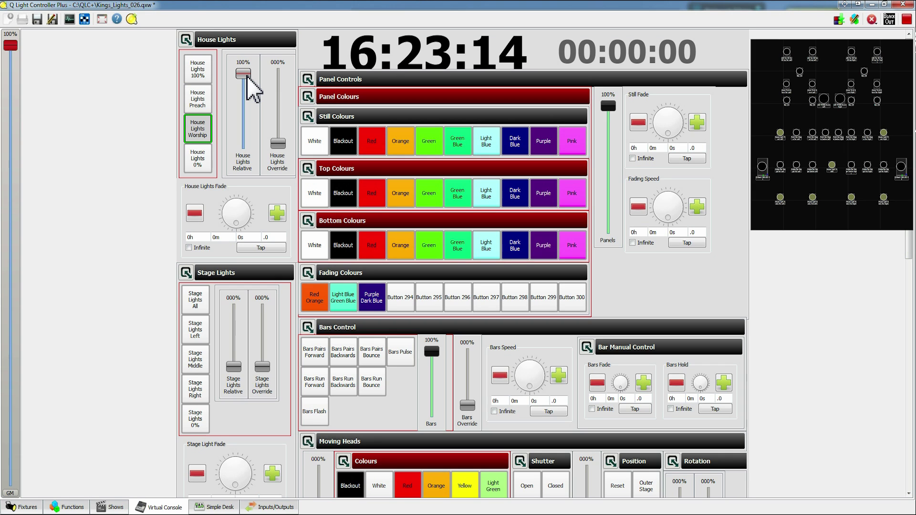
mouse_move(247, 76)
mouse_down()
mouse_move(247, 141)
mouse_move(251, 78)
mouse_move(255, 123)
mouse_move(258, 79)
mouse_up()
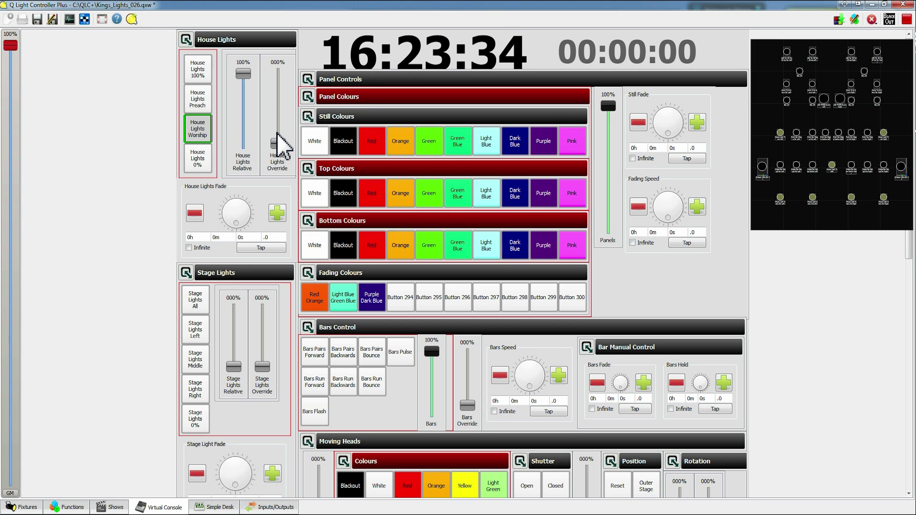
Try house override at 43%, 76% and 72%, with relative at 83% then zero.
drag(277, 134, 284, 118)
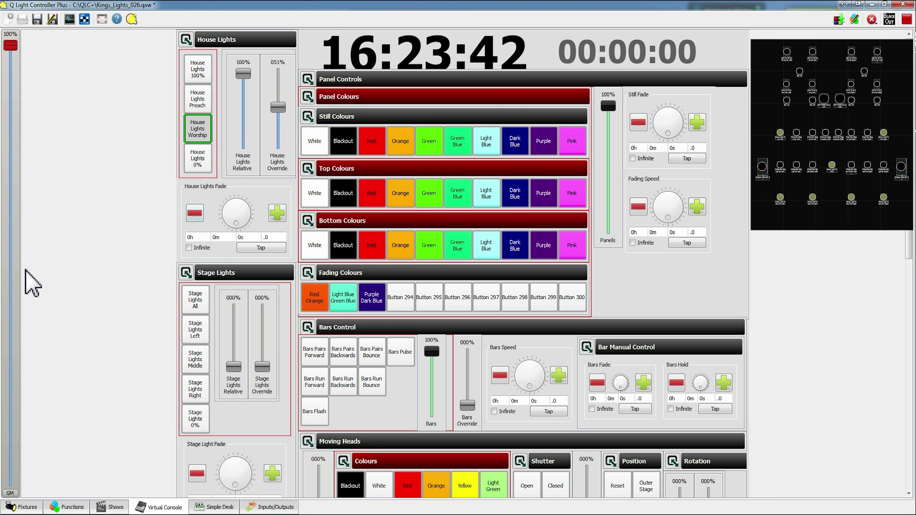
drag(280, 109, 282, 75)
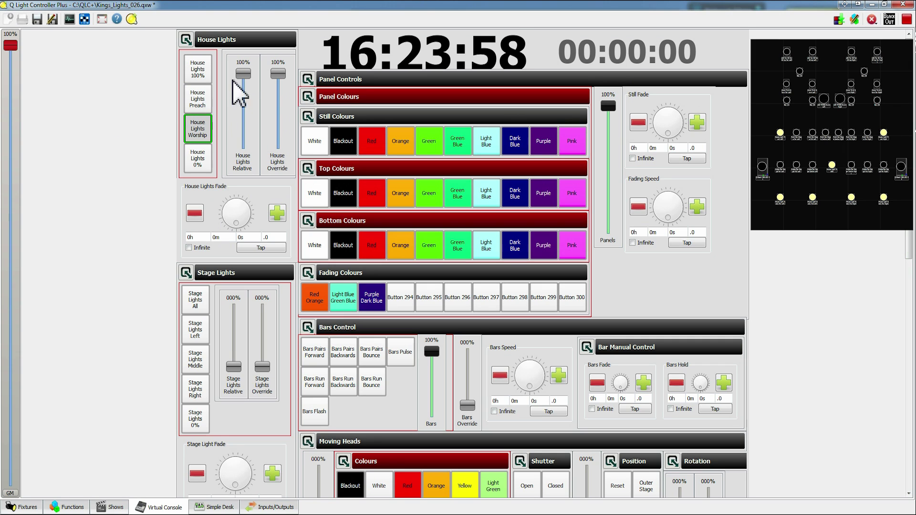
mouse_move(242, 75)
mouse_down()
mouse_move(244, 100)
mouse_move(239, 67)
mouse_move(265, 71)
mouse_move(256, 86)
mouse_move(254, 72)
mouse_move(245, 152)
mouse_move(246, 75)
mouse_up()
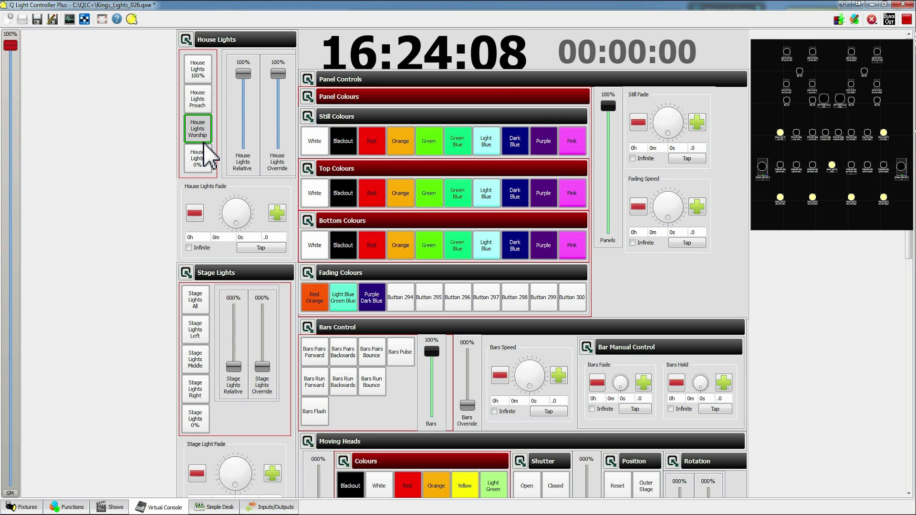
drag(279, 74, 278, 132)
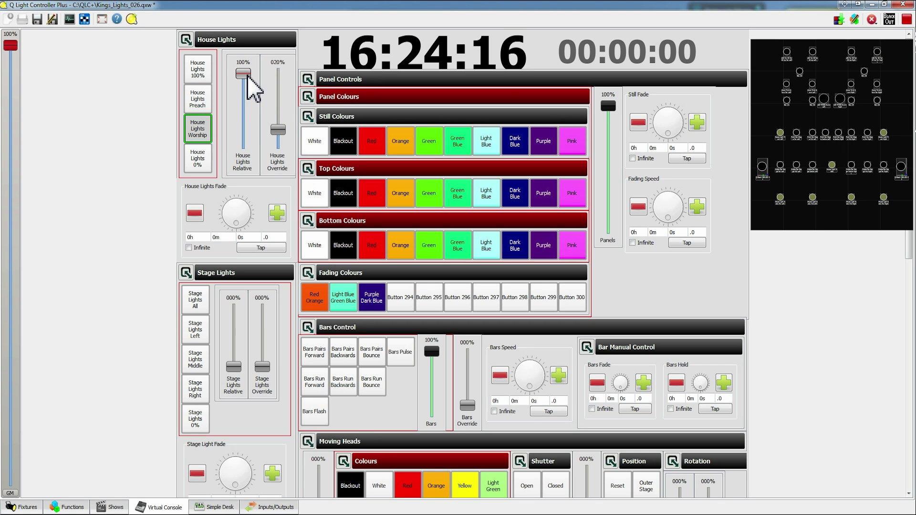
mouse_move(247, 75)
mouse_down()
mouse_move(233, 151)
mouse_move(241, 138)
mouse_move(243, 147)
mouse_move(247, 64)
mouse_up()
Sweep house override from zero to full, release Worship, and return override to 0%.
drag(286, 150, 282, 154)
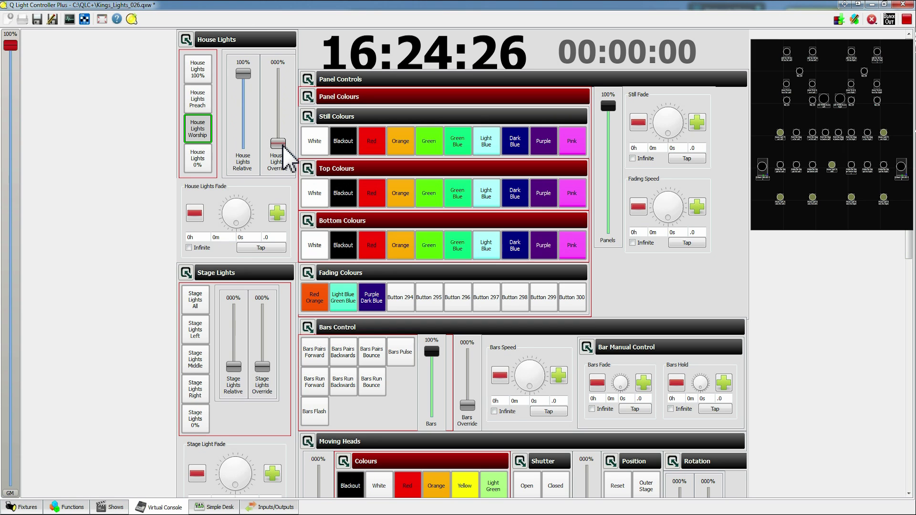
drag(284, 152, 270, 41)
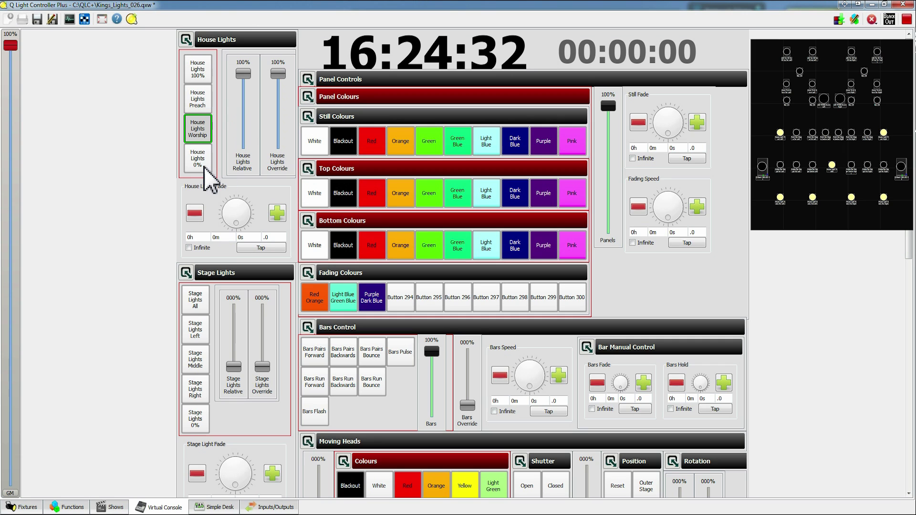
click(201, 133)
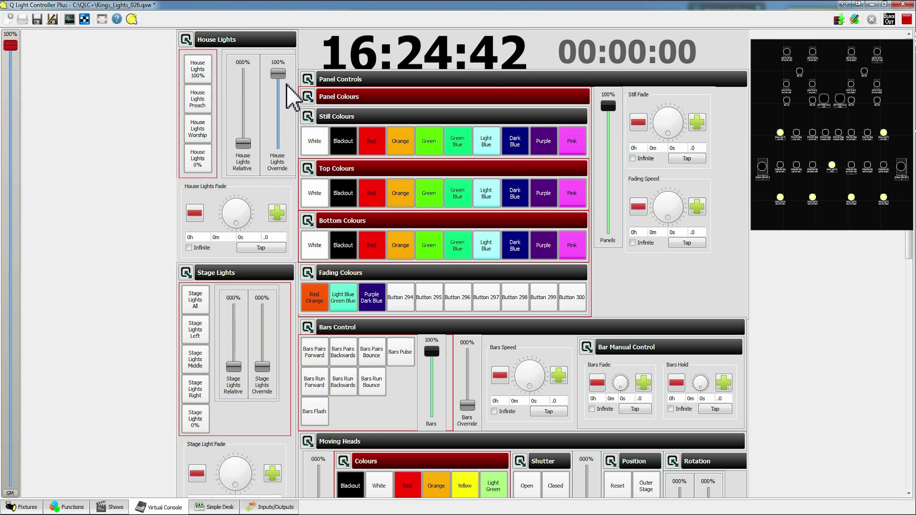
drag(278, 75, 279, 165)
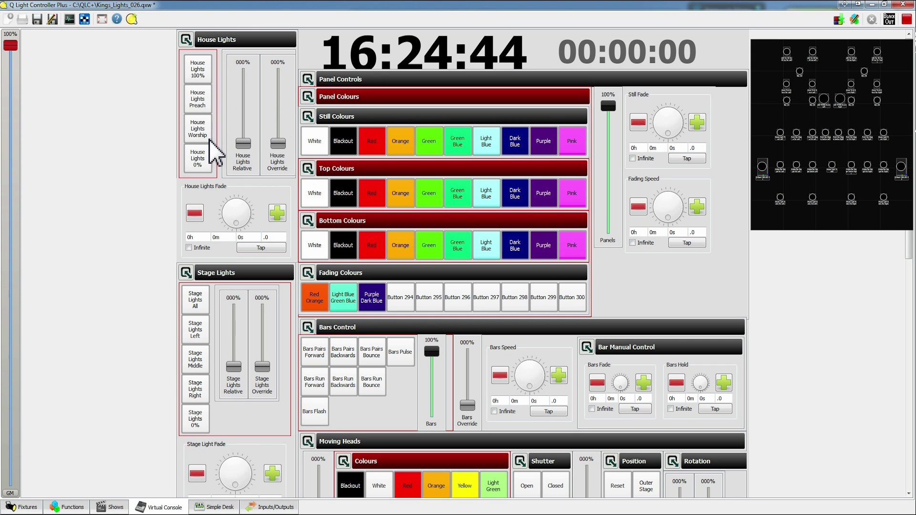
Recall House Lights Preach with a 2s fade, toggling it off and back on.
click(200, 101)
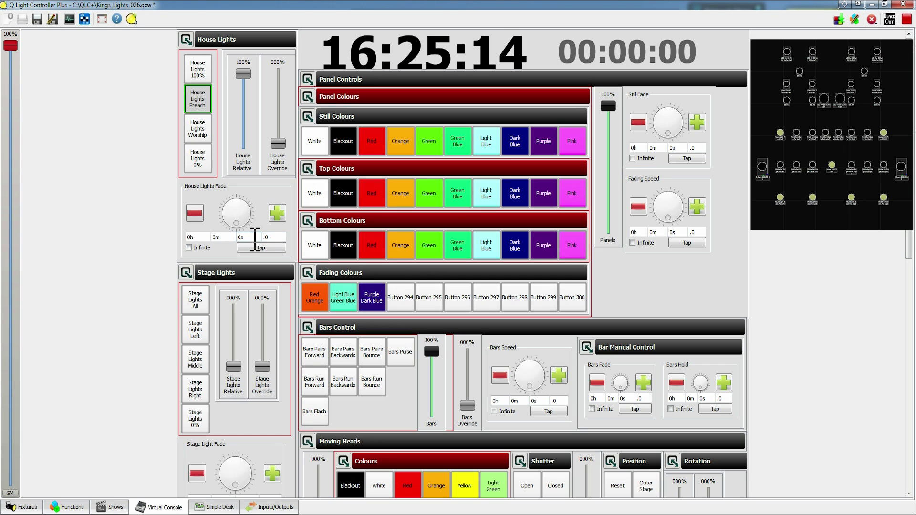
click(277, 213)
click(275, 215)
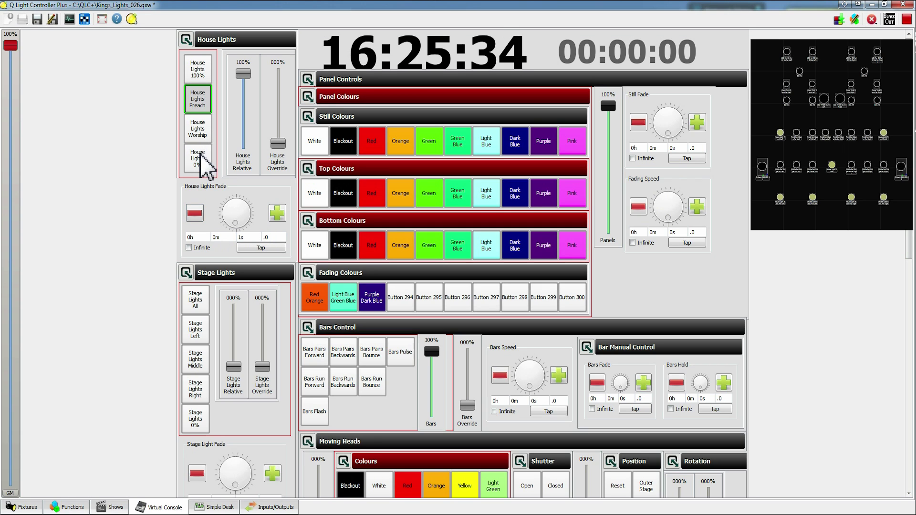
click(200, 104)
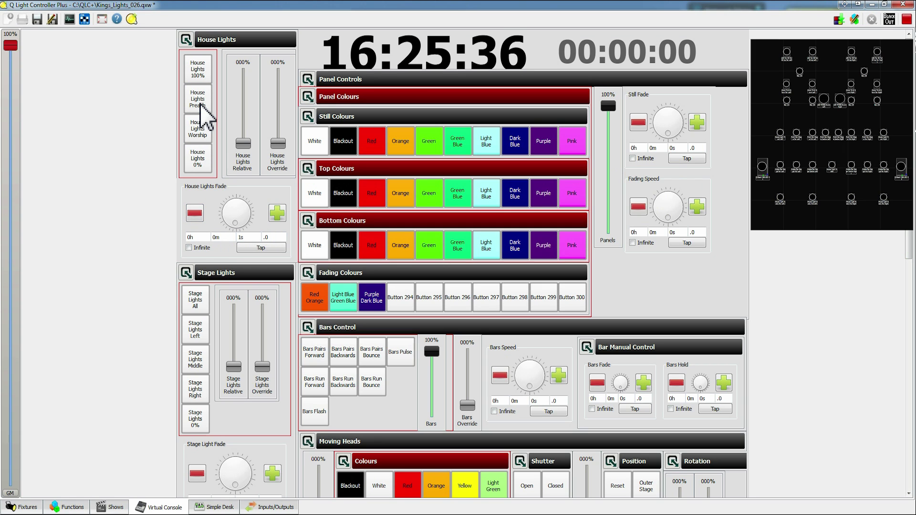
click(200, 104)
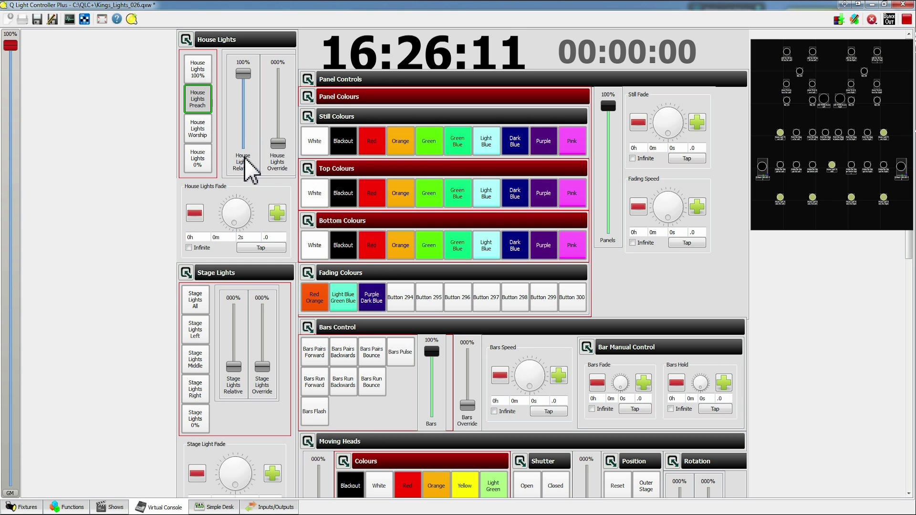
Step the stage lights through All, Left, Middle and Right, then 0%.
scroll(236, 140, down, 2)
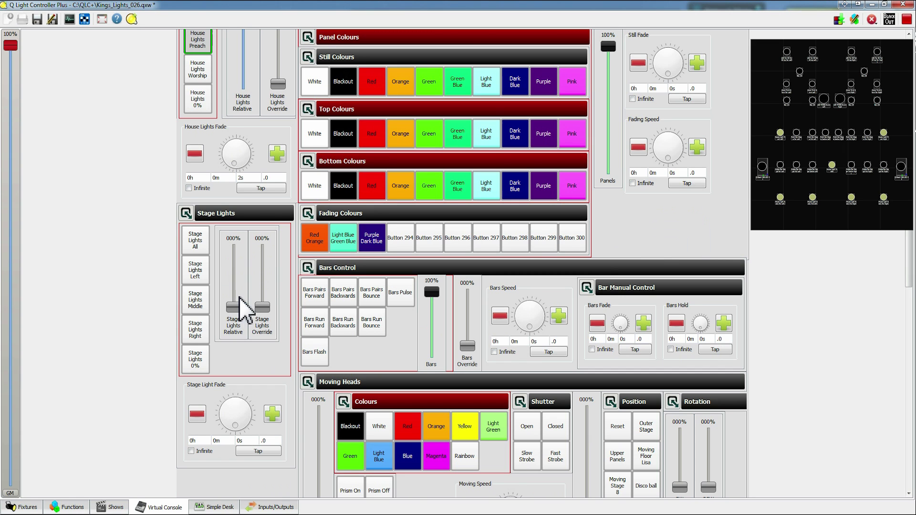
scroll(148, 247, up, 2)
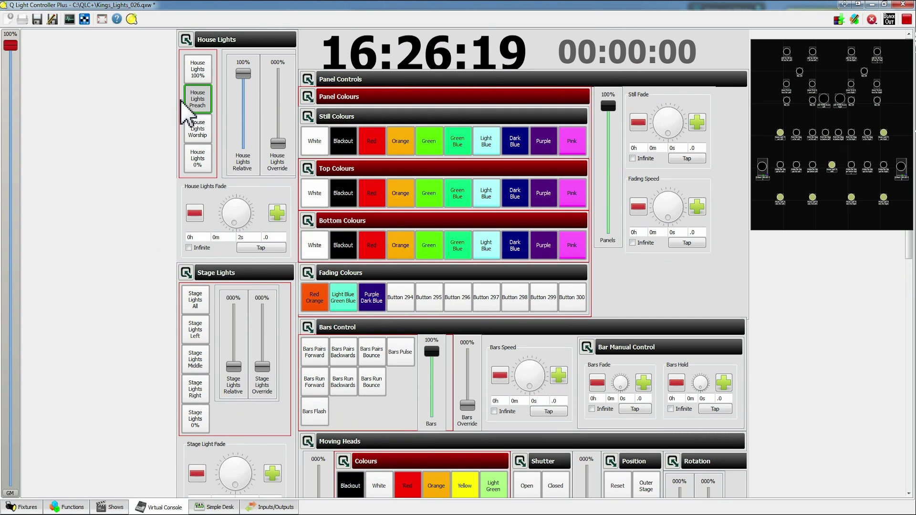
click(199, 303)
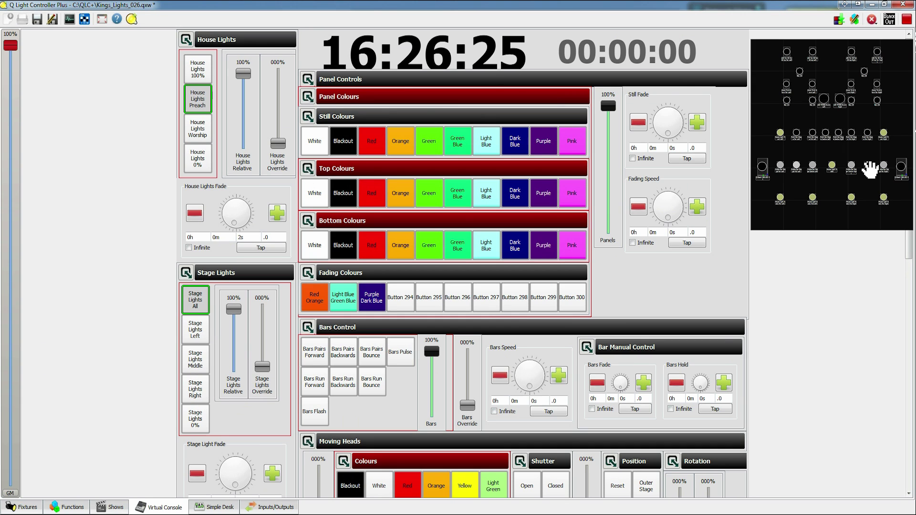
click(196, 332)
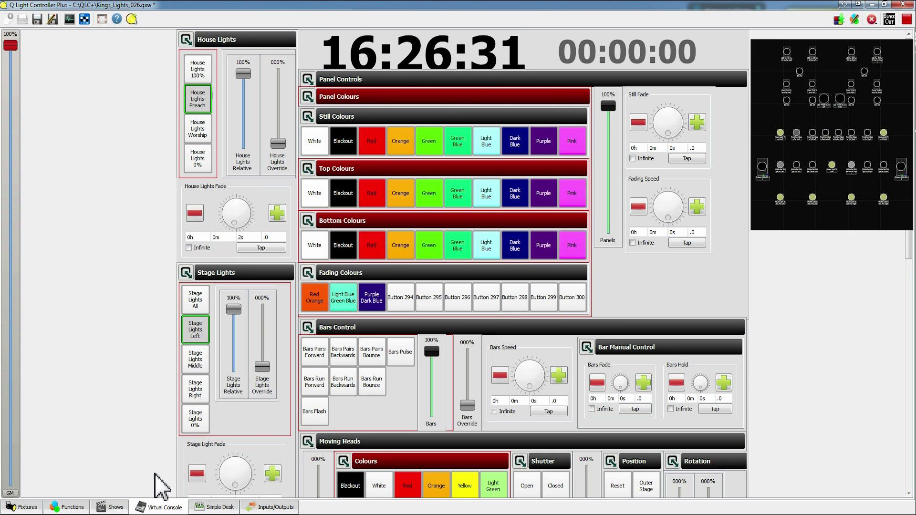
click(196, 361)
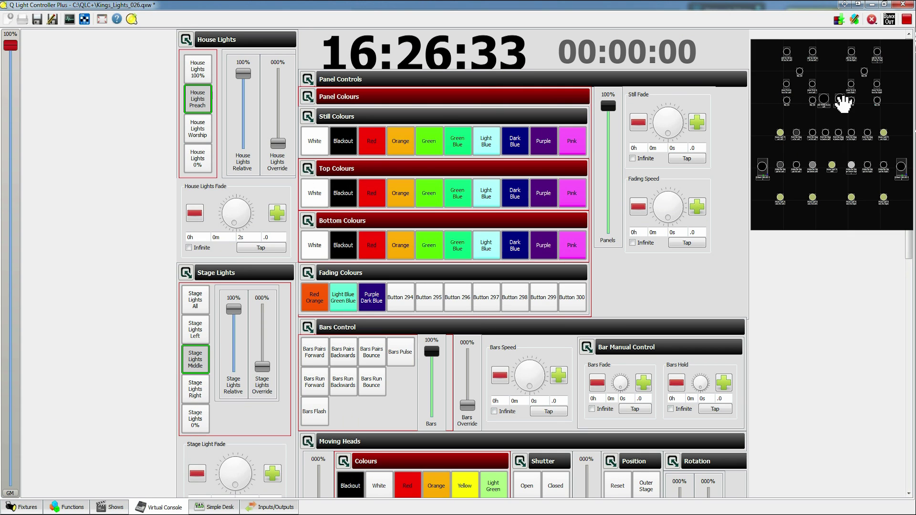
click(197, 390)
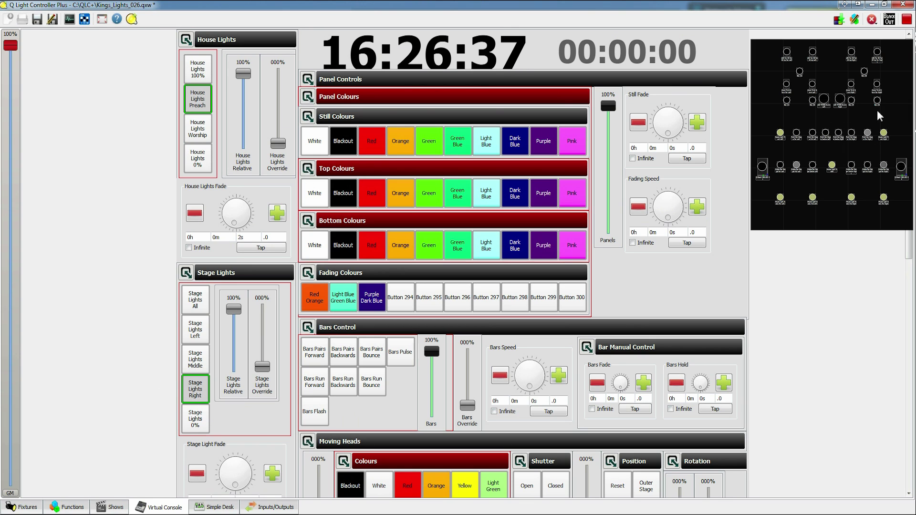
click(198, 422)
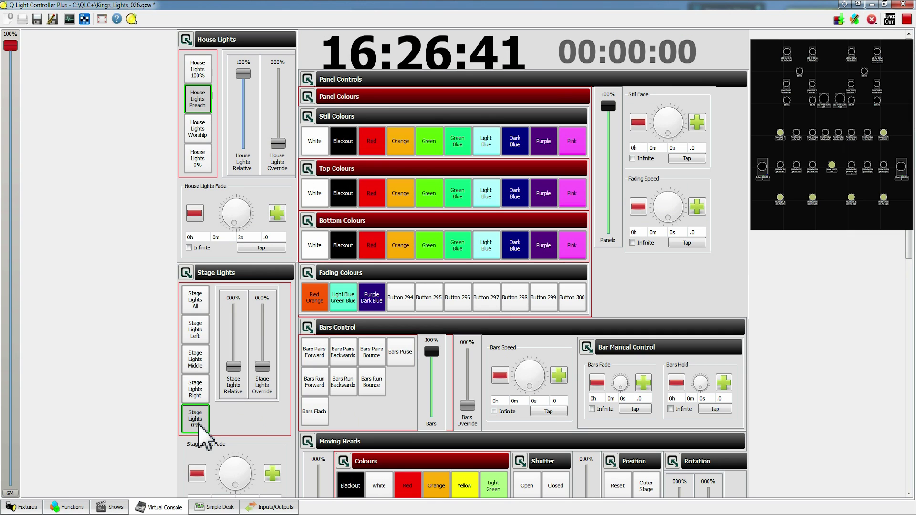
Turn on Stage Lights All, then sweep stage relative and override, leaving override at 0%.
click(197, 308)
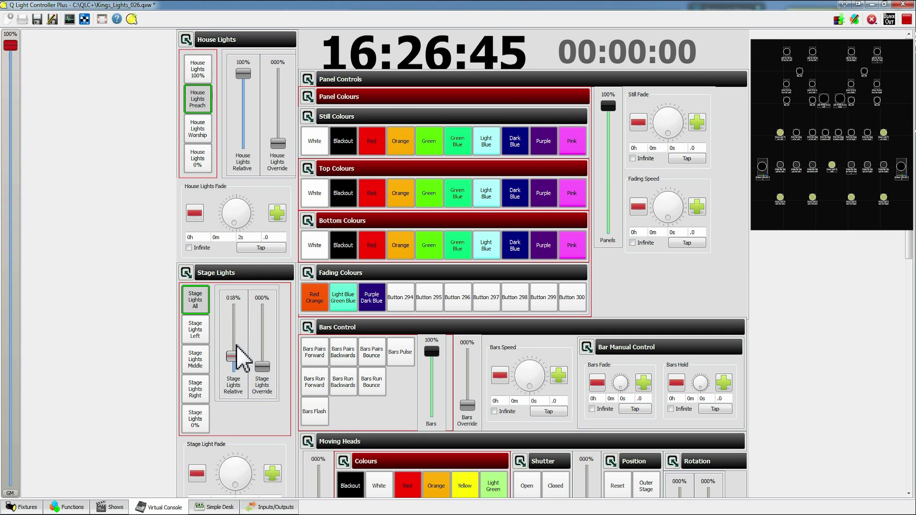
drag(237, 356, 265, 292)
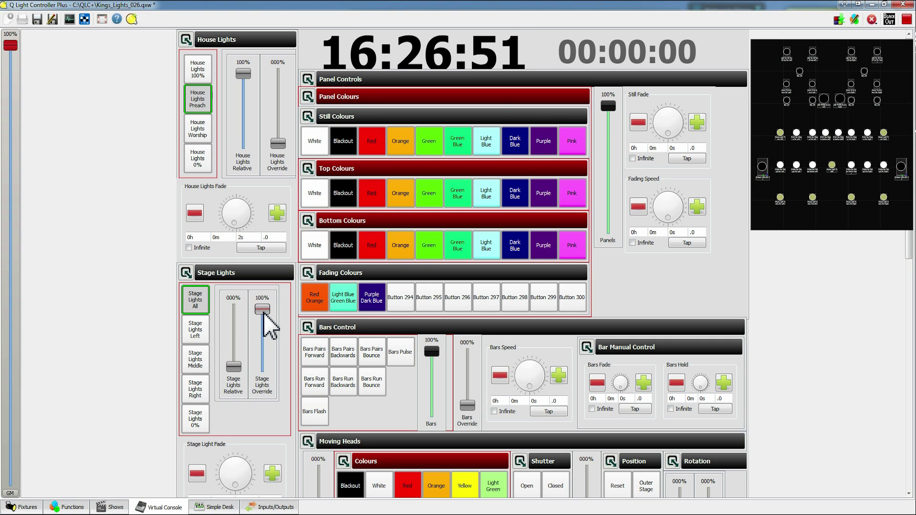
drag(264, 311, 225, 309)
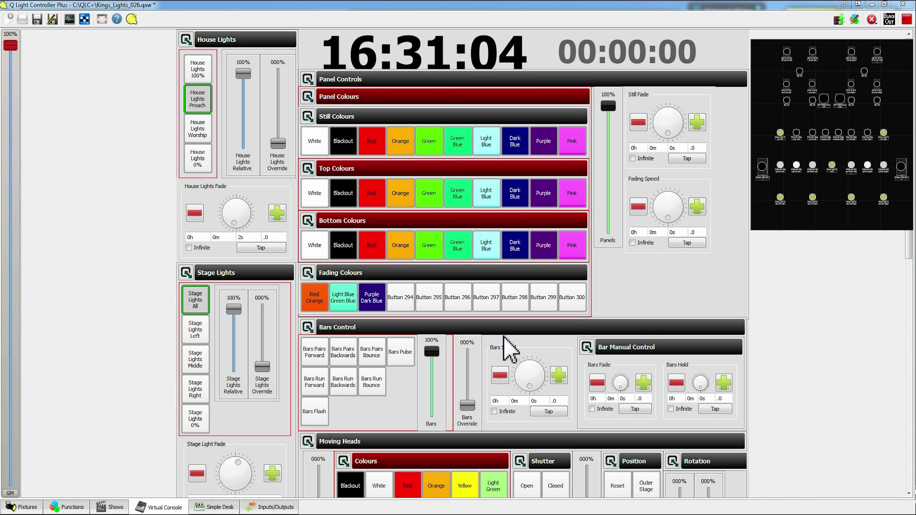
scroll(834, 358, down, 6)
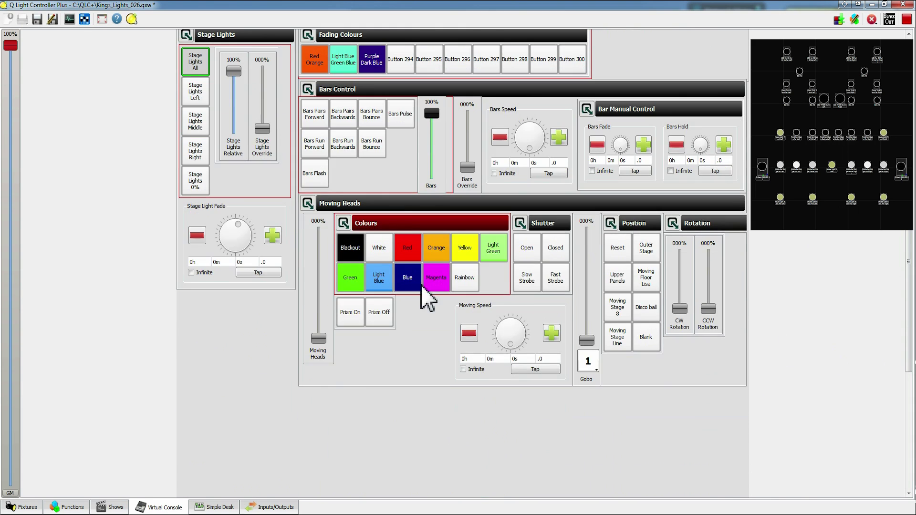
scroll(842, 372, up, 6)
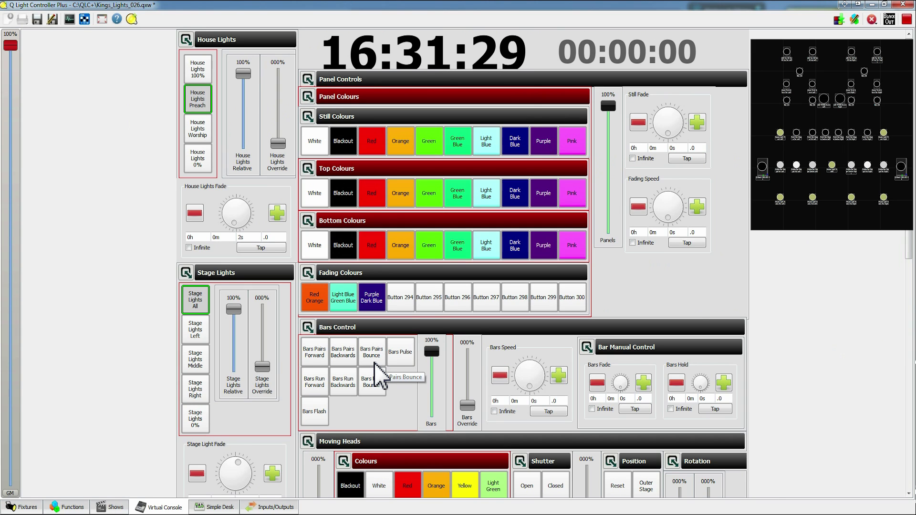
scroll(820, 393, down, 6)
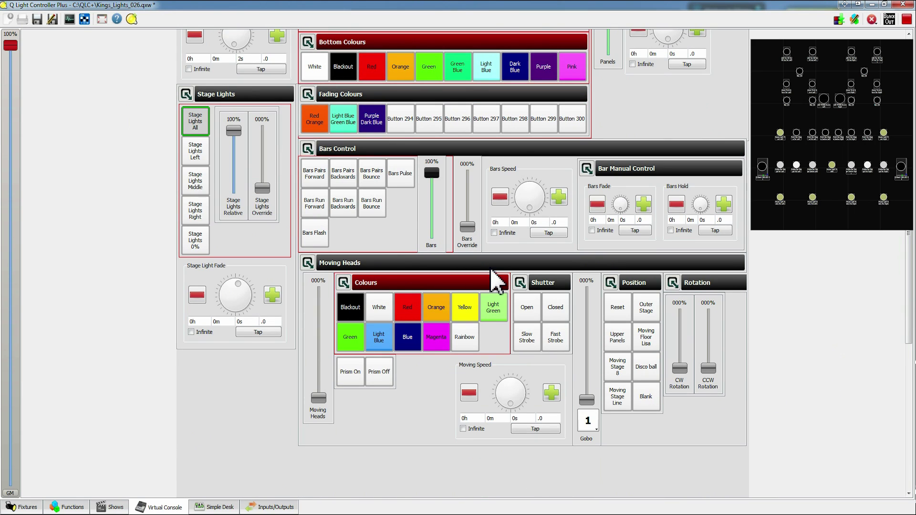
scroll(808, 402, up, 6)
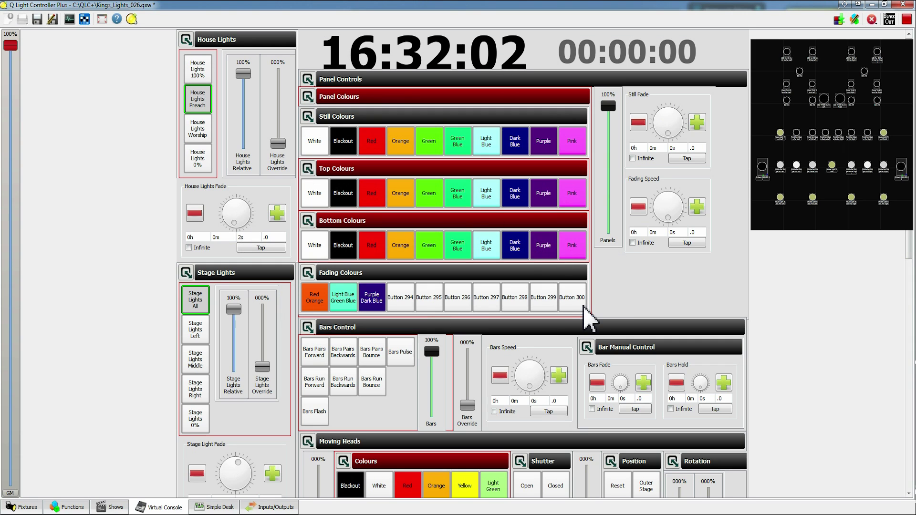
Try panel colour presets White, Green Blue, Orange and a couple of others.
click(318, 141)
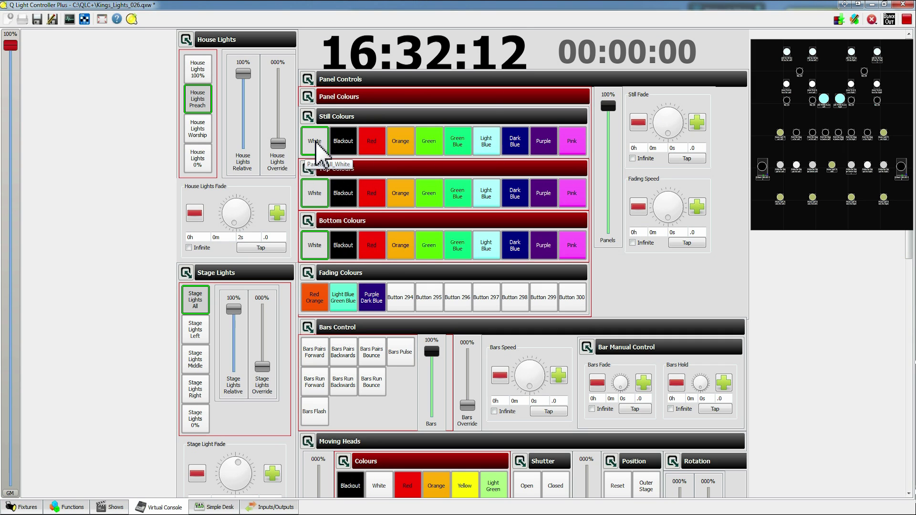
click(457, 142)
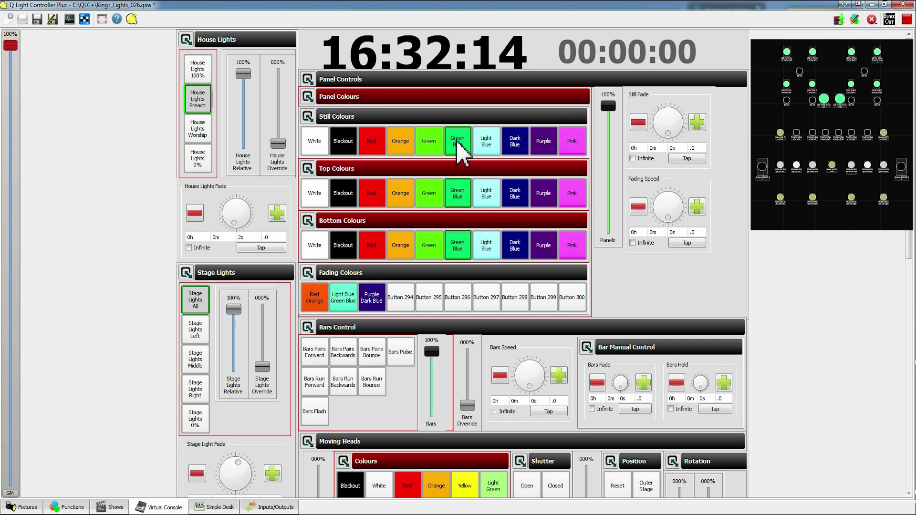
click(400, 145)
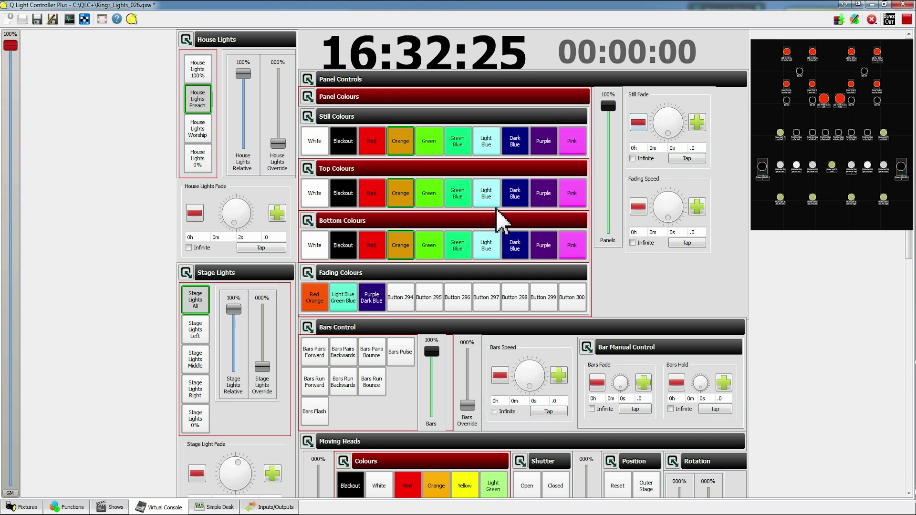
click(429, 141)
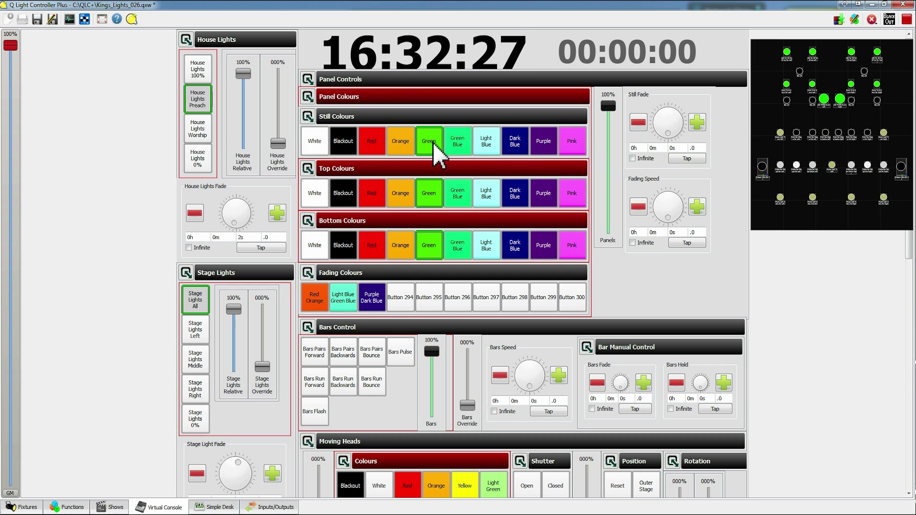
click(372, 142)
Cycle the panels through Green, Red, Pink and Purple, ending on Light Blue.
click(429, 142)
click(365, 151)
click(421, 149)
click(580, 145)
click(541, 144)
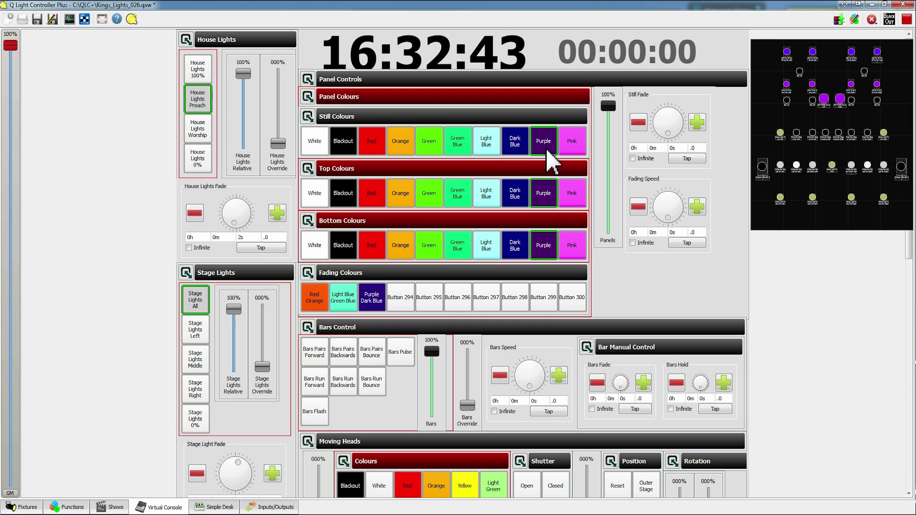
click(487, 142)
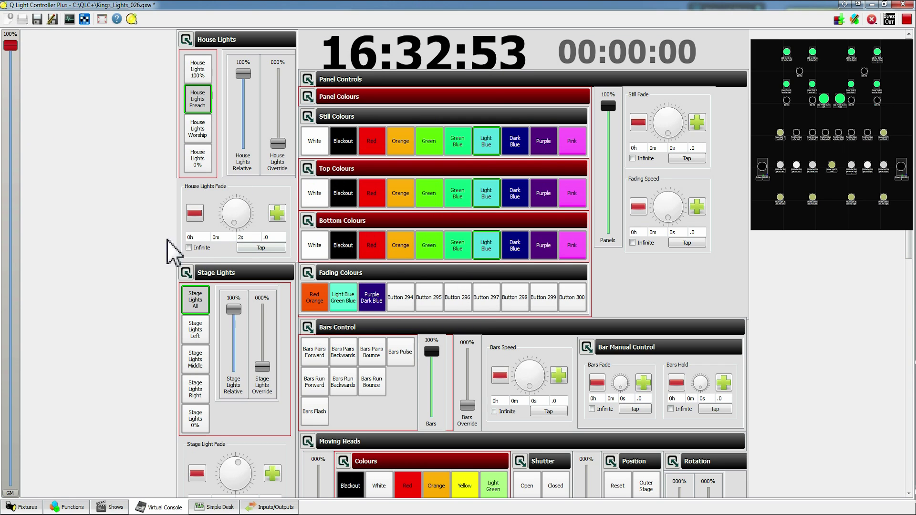
Cycle the top and bottom panels through Red, Green, Dark Blue, Green Blue and Light Blue presets.
click(380, 197)
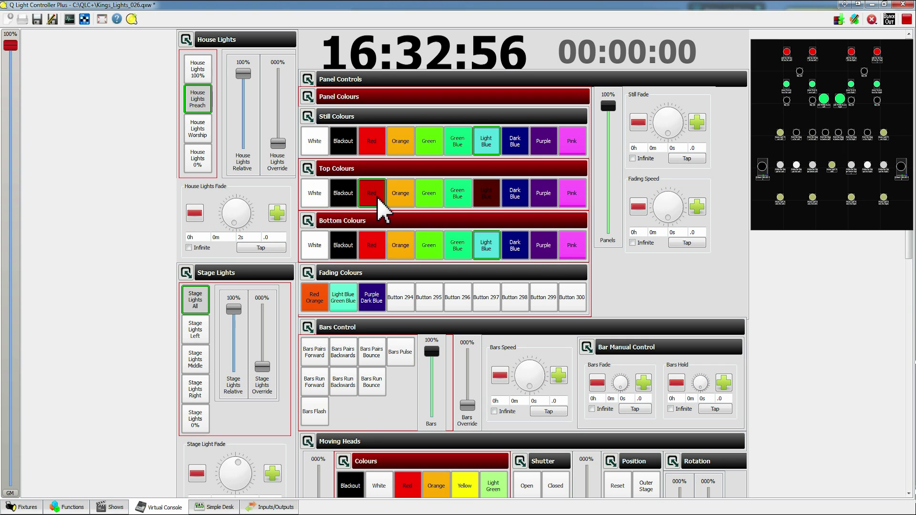
click(435, 250)
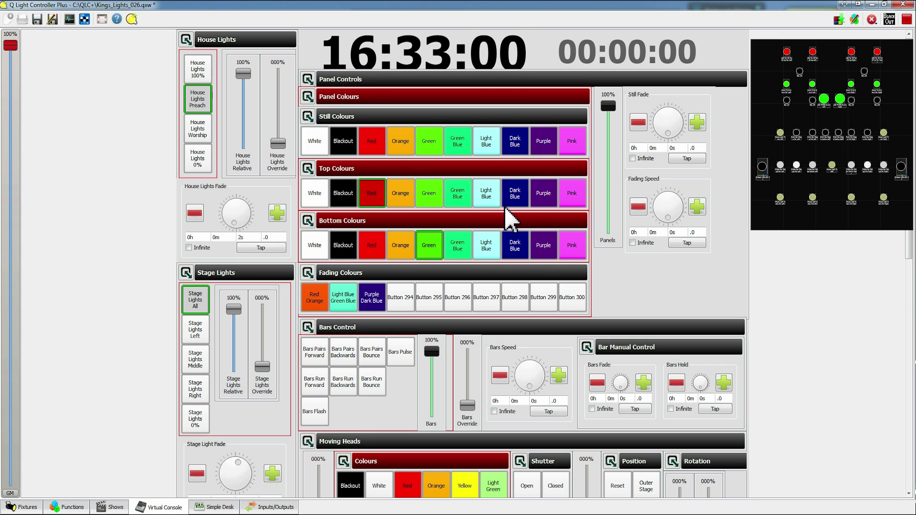
click(314, 245)
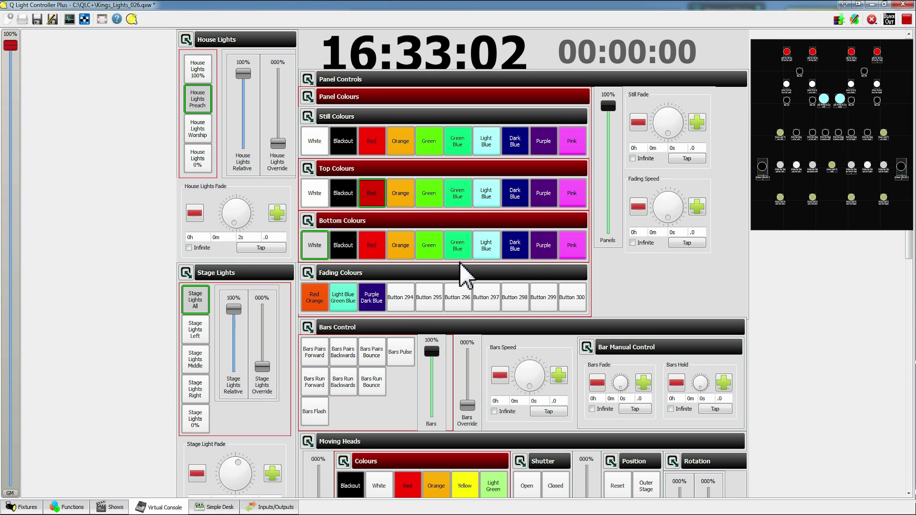
click(512, 248)
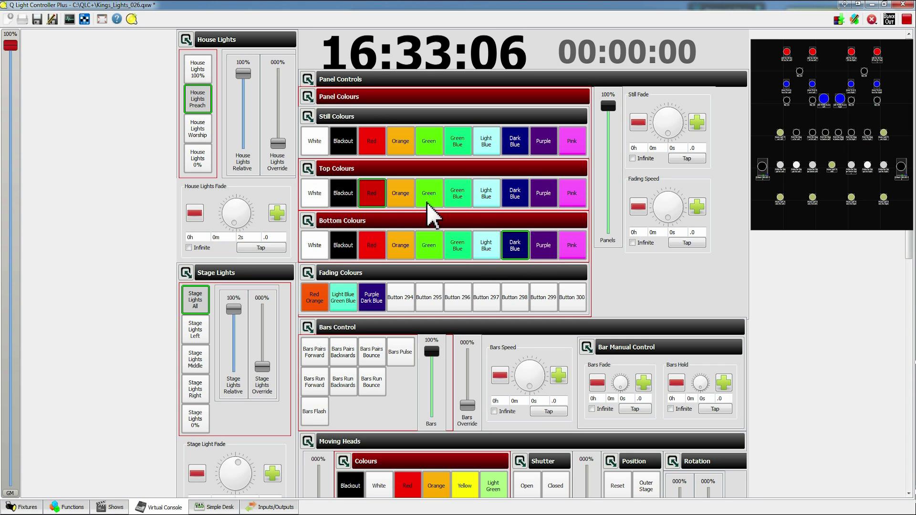
click(439, 193)
click(454, 248)
click(514, 205)
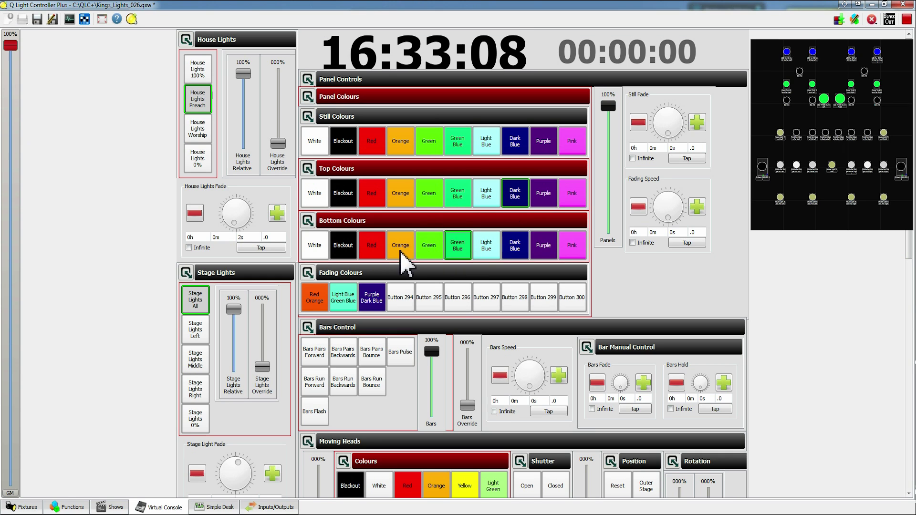
click(482, 244)
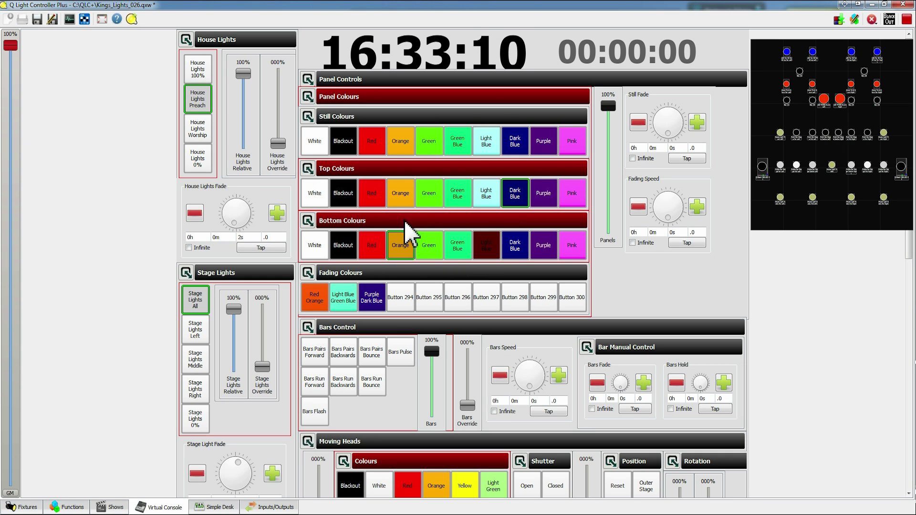
Settle the top panels on Green Blue and switch the bottom panels to Orange.
click(465, 250)
click(409, 252)
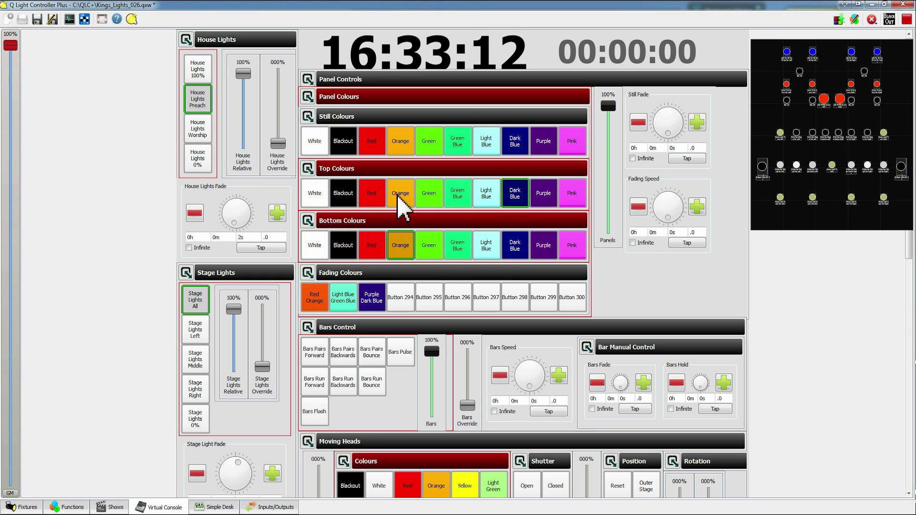
click(401, 201)
click(492, 244)
click(454, 197)
click(404, 253)
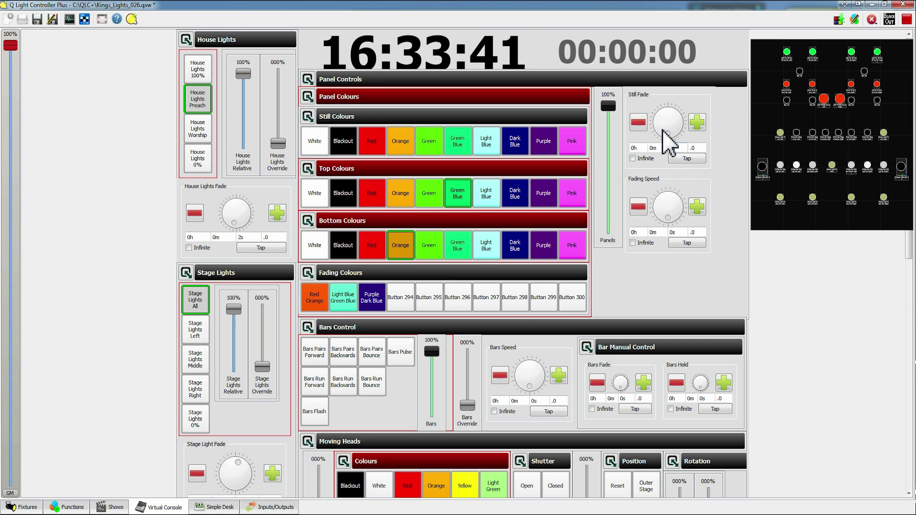
Turn the panels Orange, then all Green, then the top panels back to Orange.
click(403, 142)
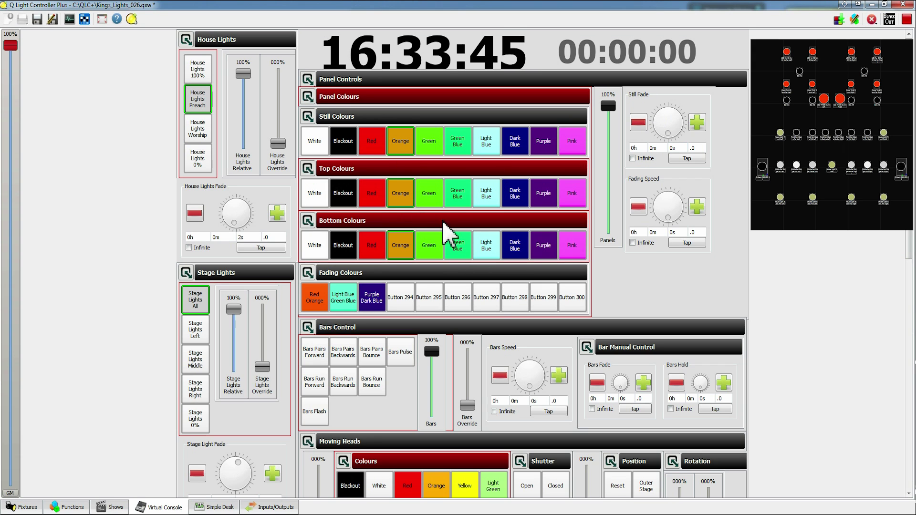
click(432, 149)
click(397, 203)
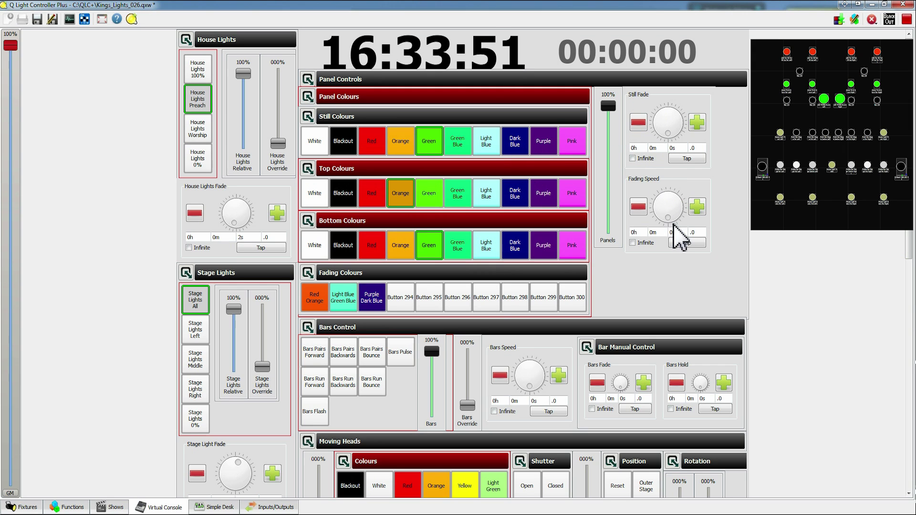
Adjust the Fading Speed up and back down to about .51 seconds.
click(685, 232)
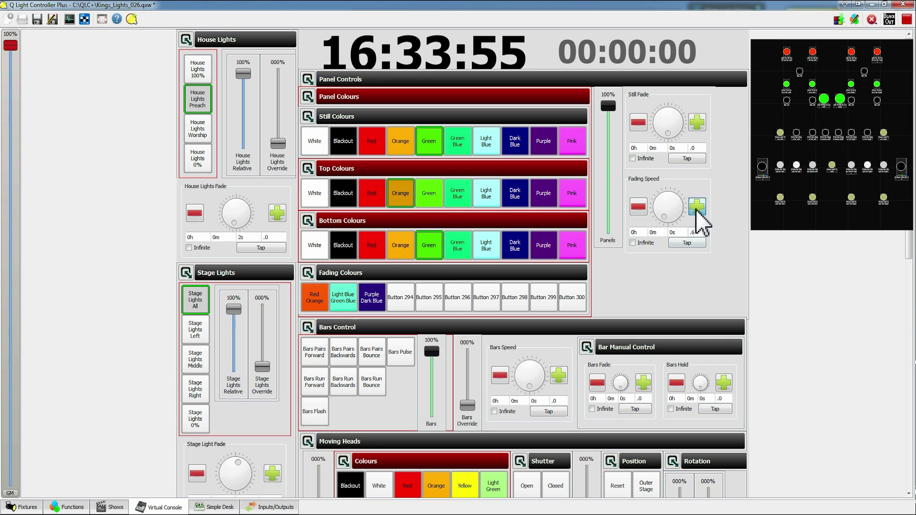
click(701, 210)
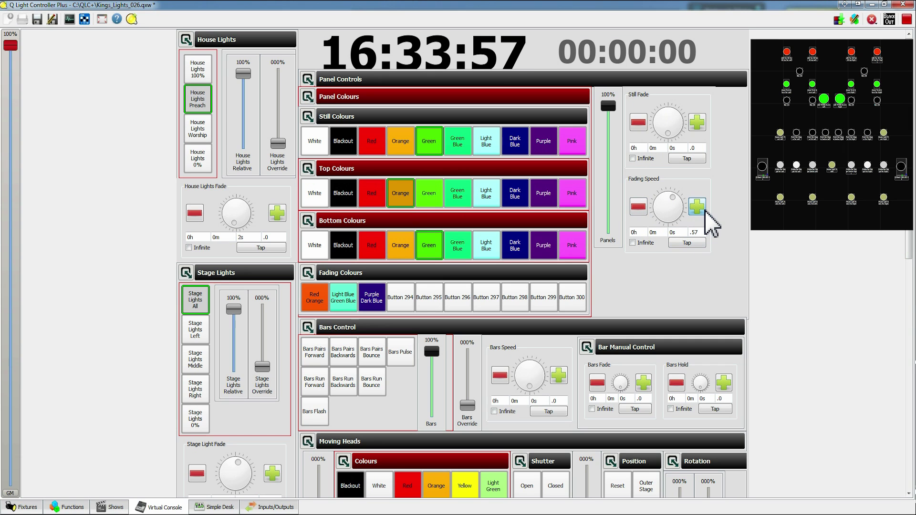
click(639, 206)
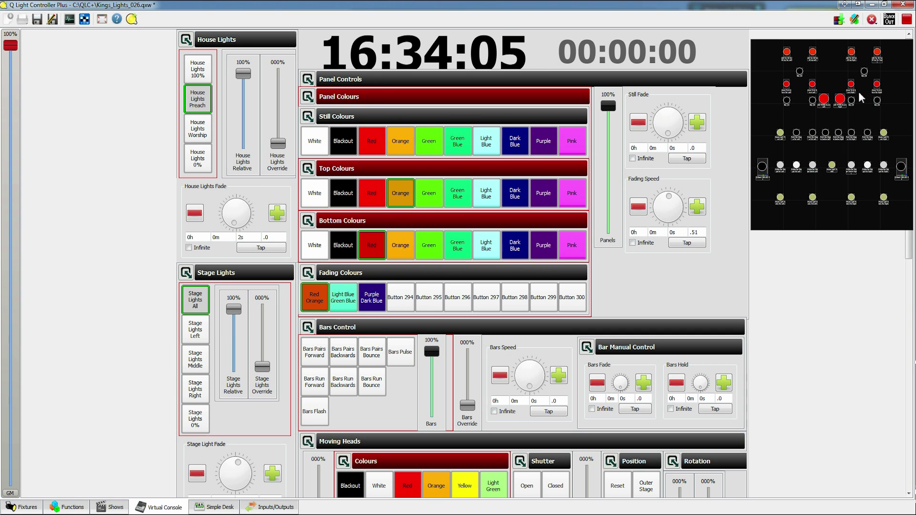
Start the Purple Dark Blue fading colours and dim the Panels slider to about 80%.
click(372, 300)
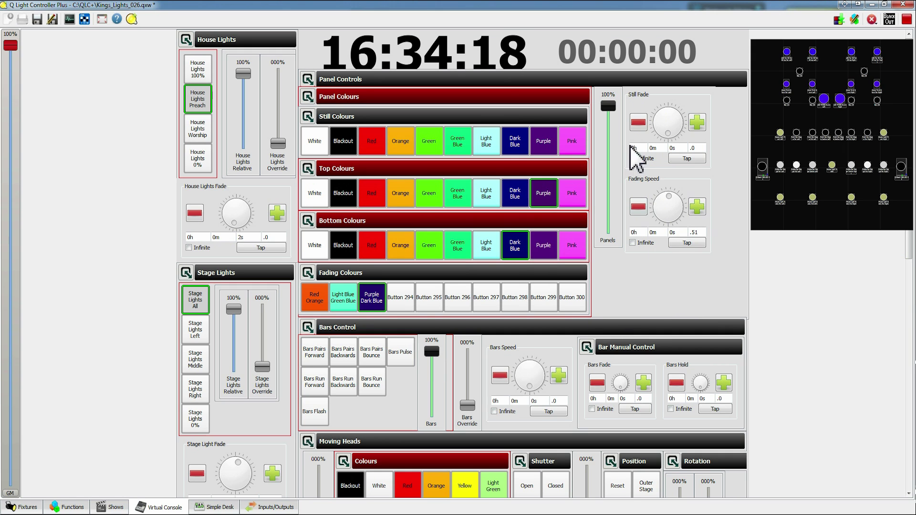
mouse_move(610, 107)
mouse_down()
mouse_move(601, 206)
mouse_move(618, 115)
mouse_move(621, 153)
mouse_move(620, 113)
mouse_up()
Run each Bars Run and Bars Pairs chase (Forward, Backwards, Bounce), ending on Bars Pulse.
scroll(817, 290, down, 5)
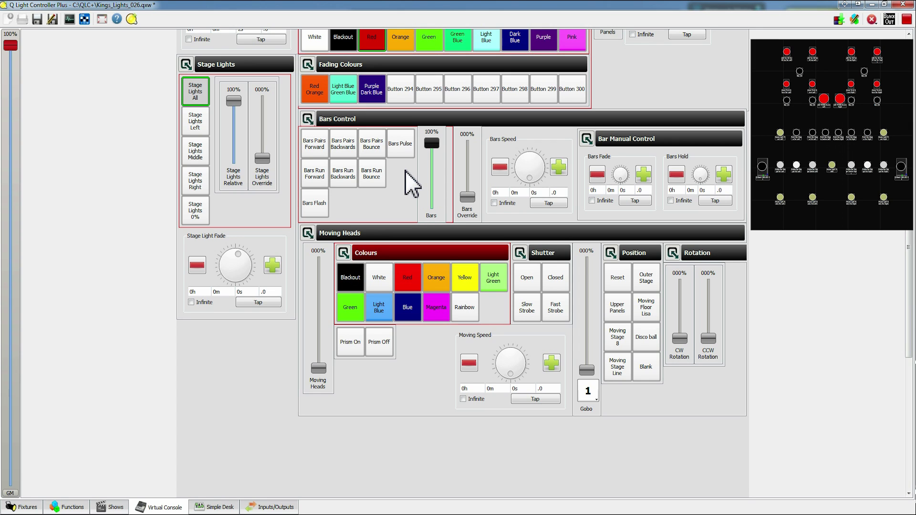
click(316, 180)
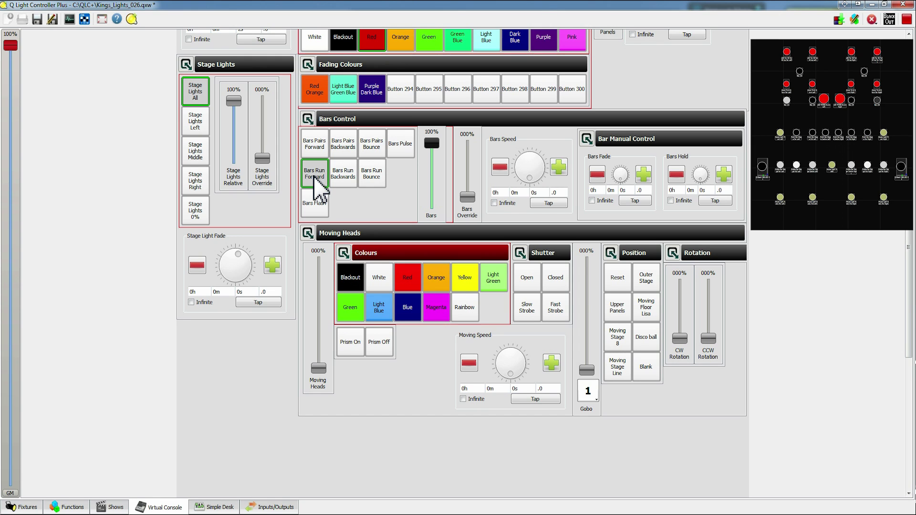
click(350, 176)
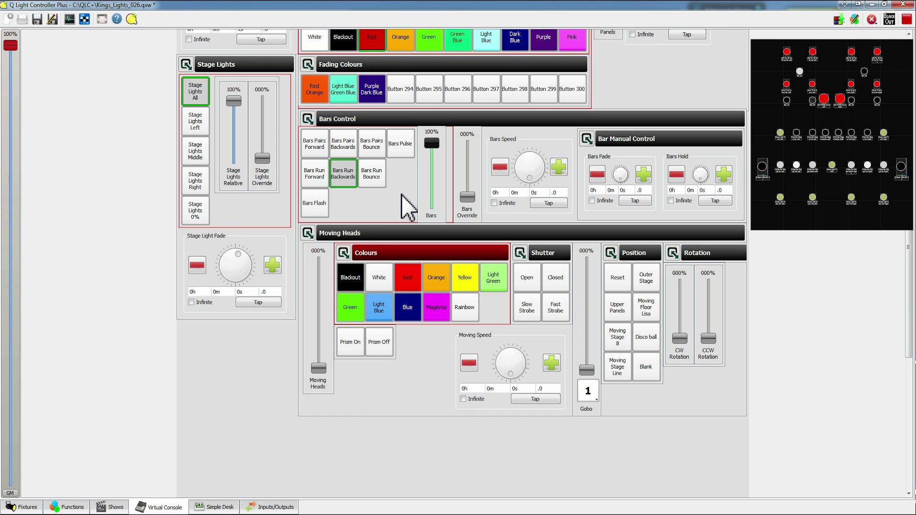
click(376, 184)
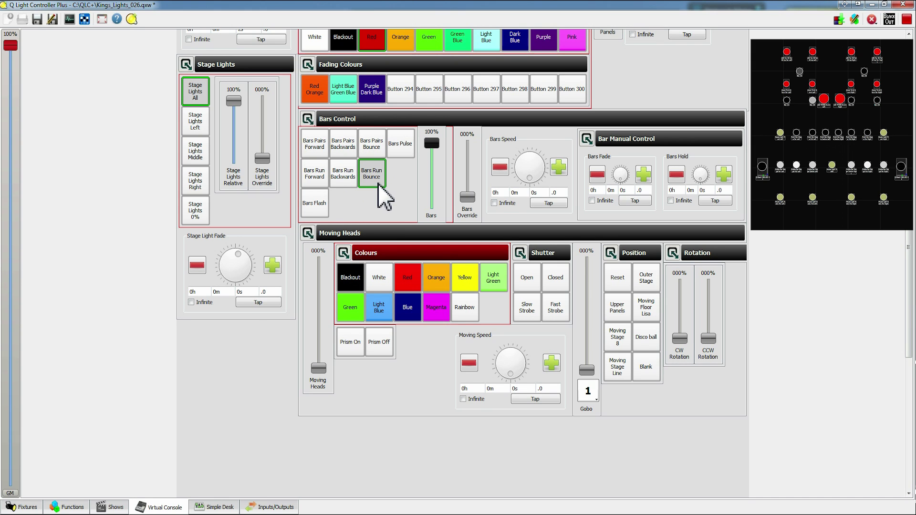
click(320, 149)
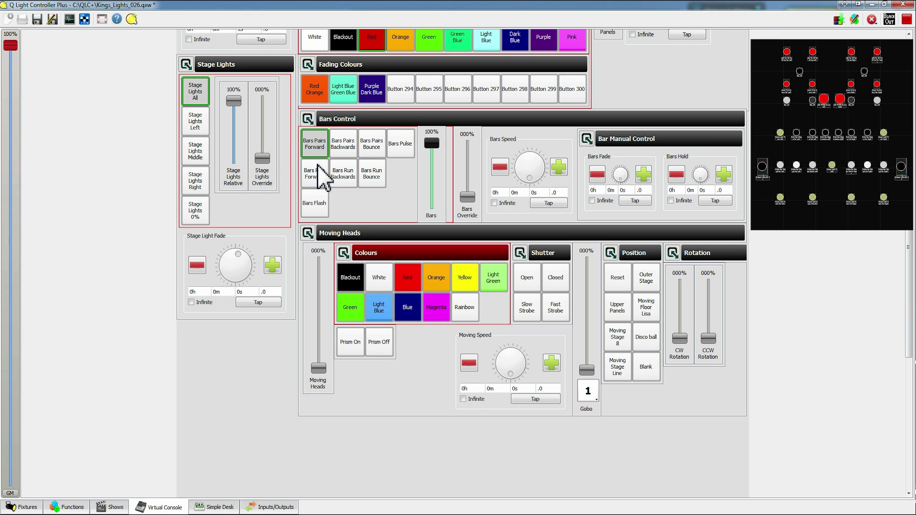
click(346, 150)
click(378, 150)
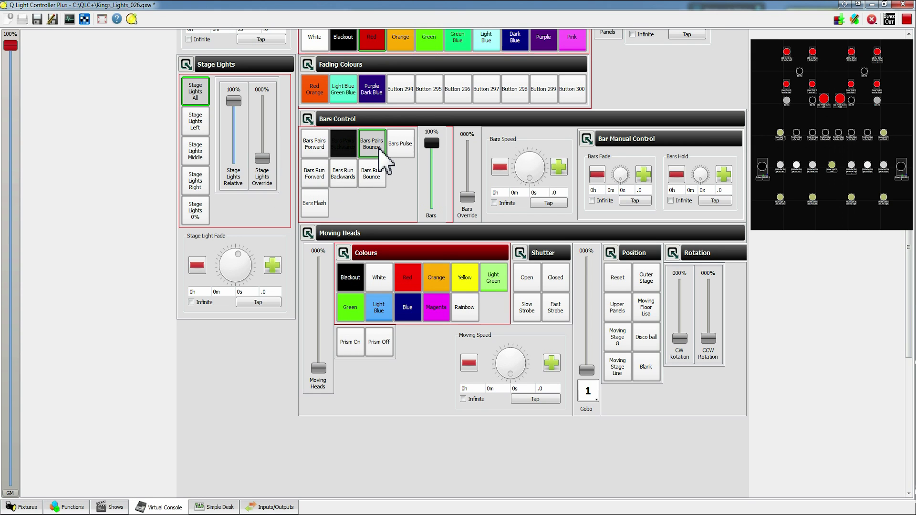
click(402, 155)
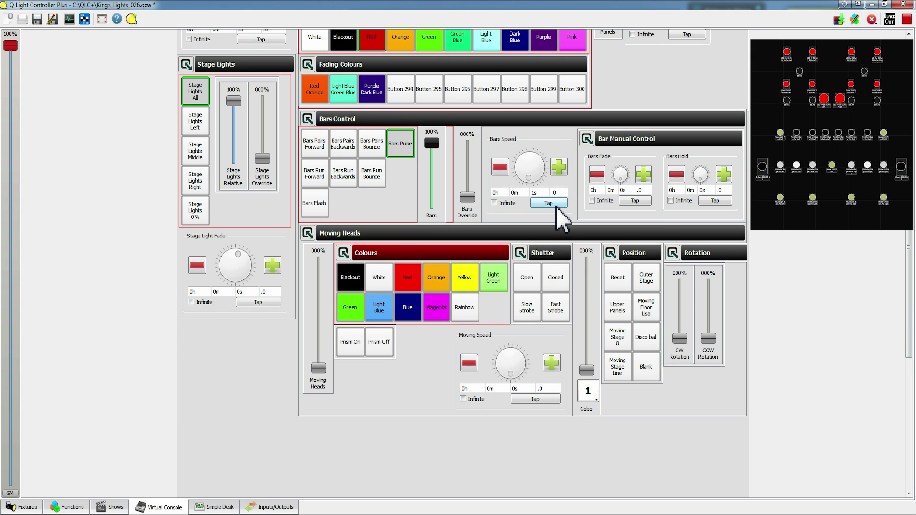
Tap the Bars Speed tempo to about 0.48 seconds and select its fractional value.
click(557, 205)
click(557, 205)
click(557, 205)
click(557, 206)
click(556, 206)
double_click(553, 192)
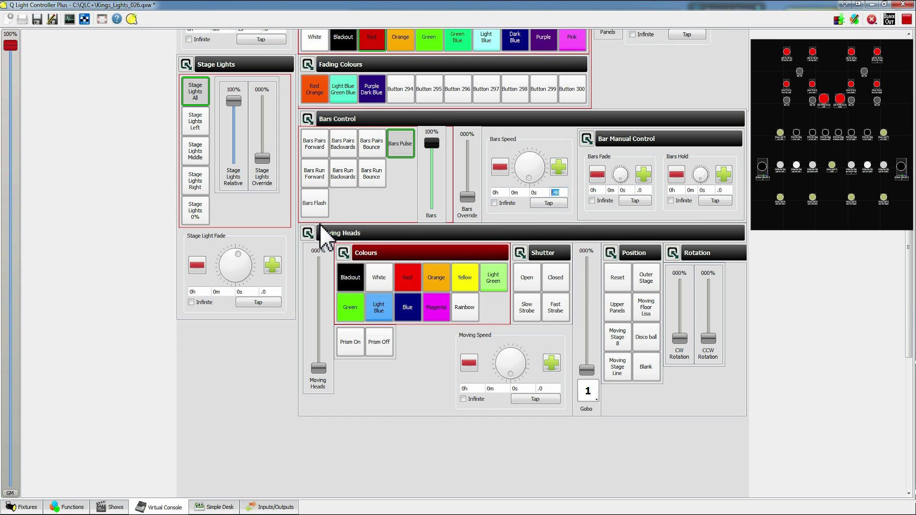
Flash the bars white three times, then raise Bars Override to 100% and drop it to 17%.
click(317, 206)
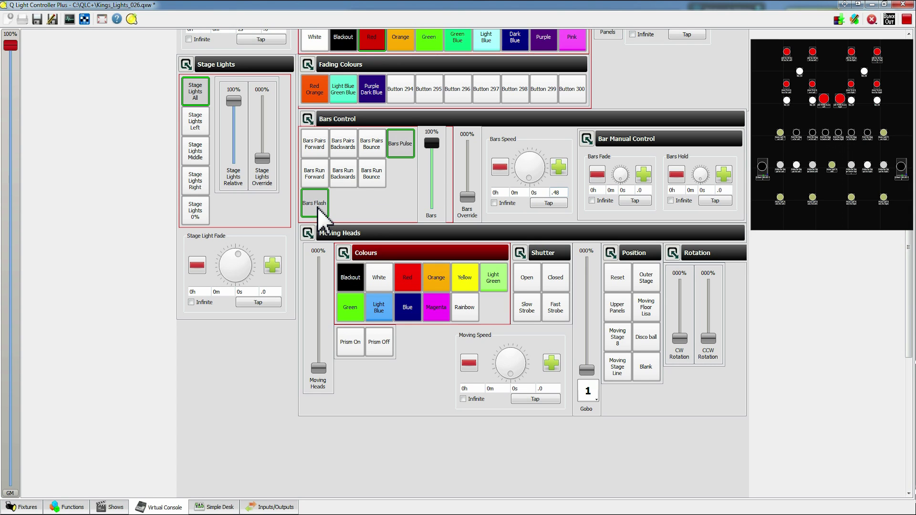
click(318, 208)
click(318, 207)
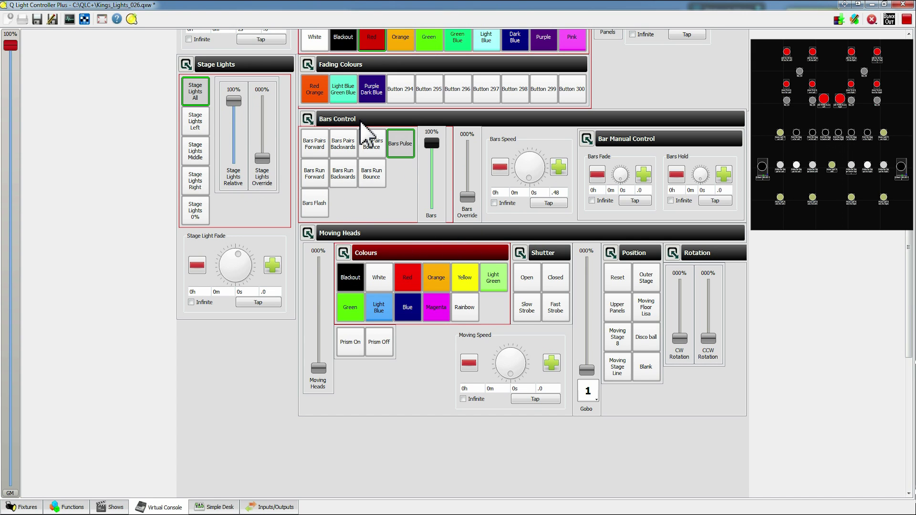
drag(470, 199, 474, 139)
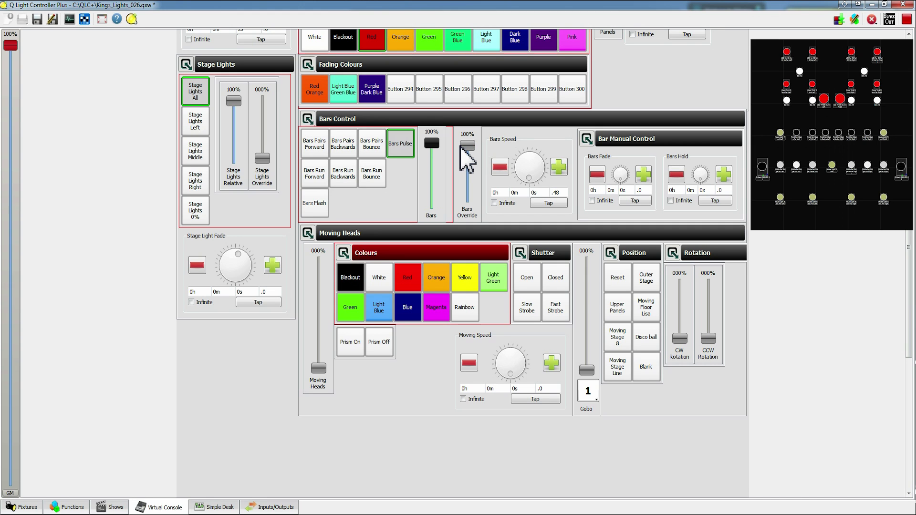
drag(466, 148, 466, 188)
Switch to the Bars Run Bounce chase and pull down the Bars and Bars Override faders.
click(382, 175)
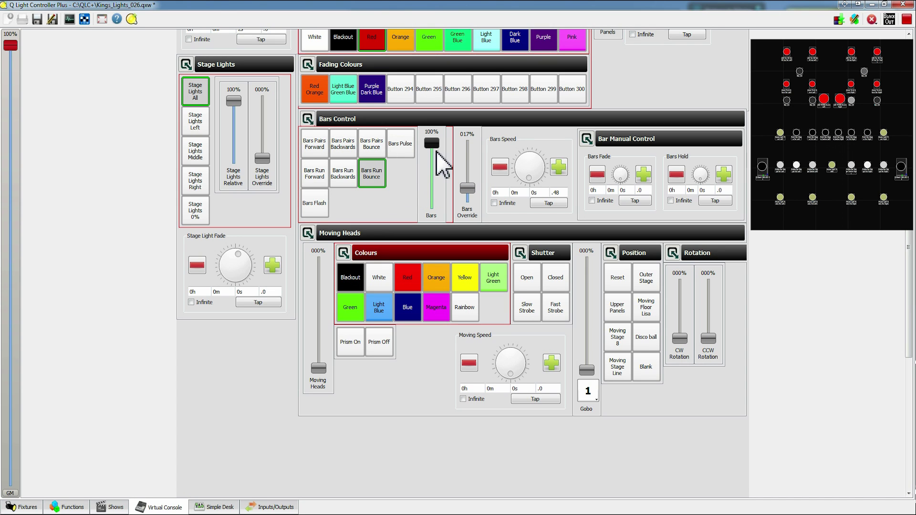
drag(432, 147, 467, 147)
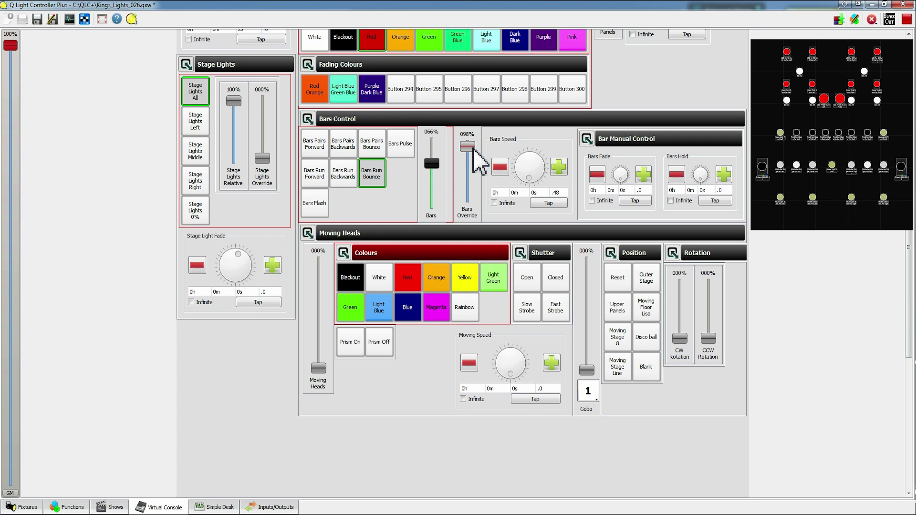
drag(467, 147, 467, 186)
Raise the Moving Heads fader from the bottom up to 100%.
scroll(814, 401, down, 3)
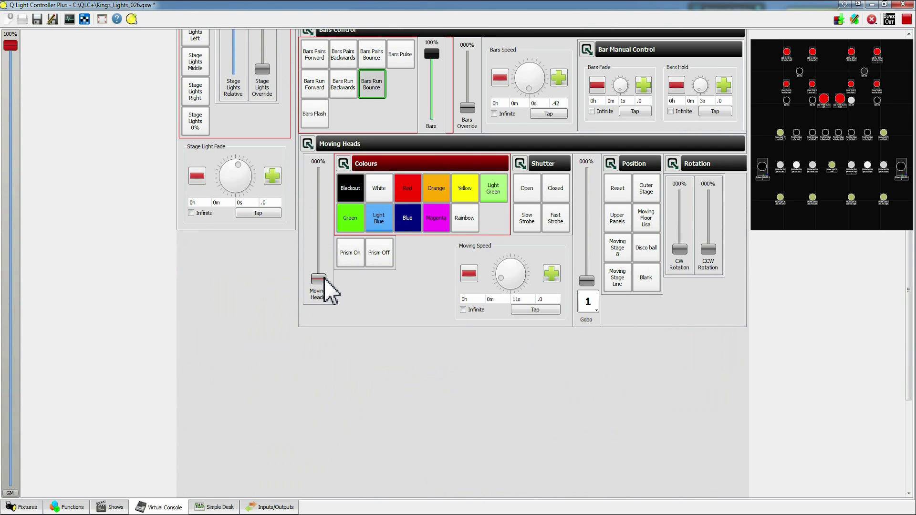
scroll(453, 334, up, 4)
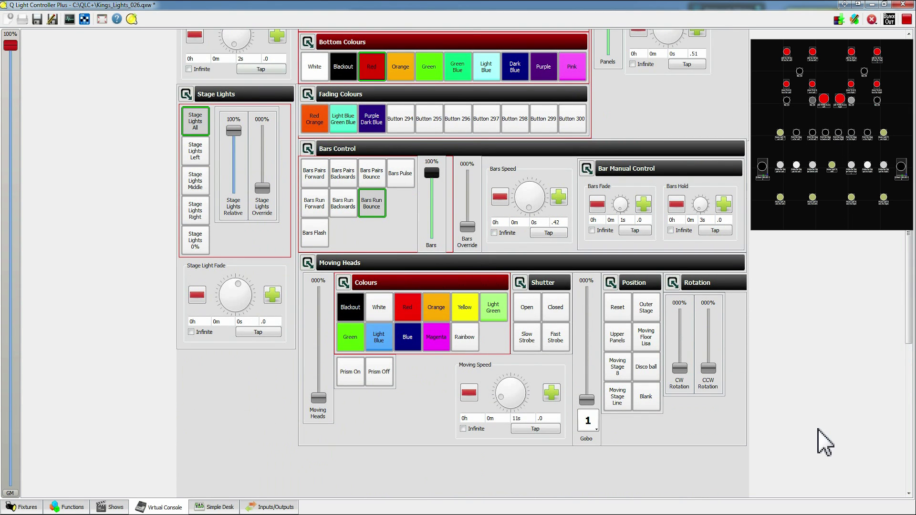
scroll(806, 437, up, 2)
scroll(801, 436, down, 4)
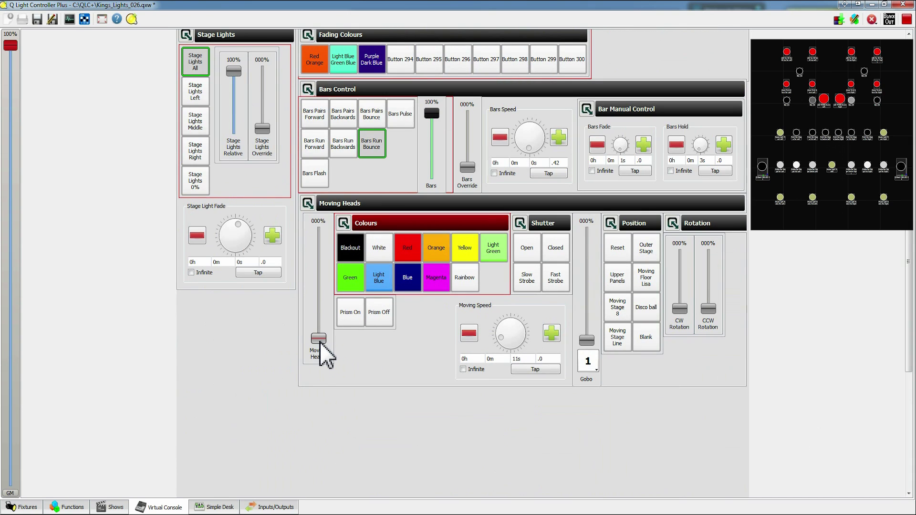
drag(319, 339, 335, 244)
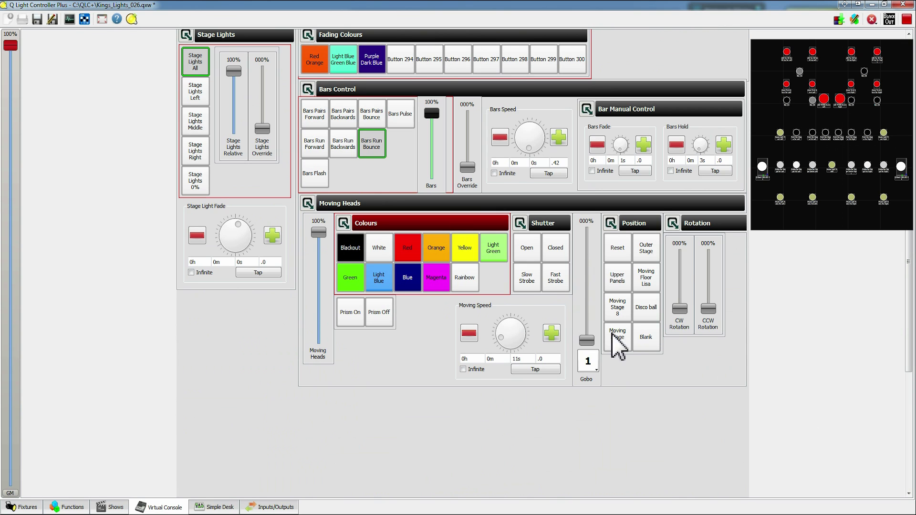
mouse_move(320, 241)
mouse_down()
mouse_move(321, 338)
mouse_move(334, 242)
mouse_up()
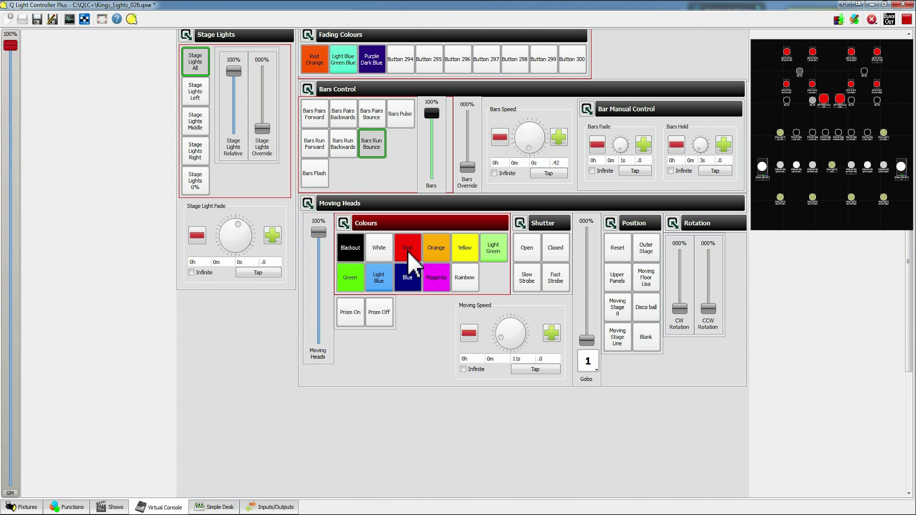
scroll(446, 344, up, 5)
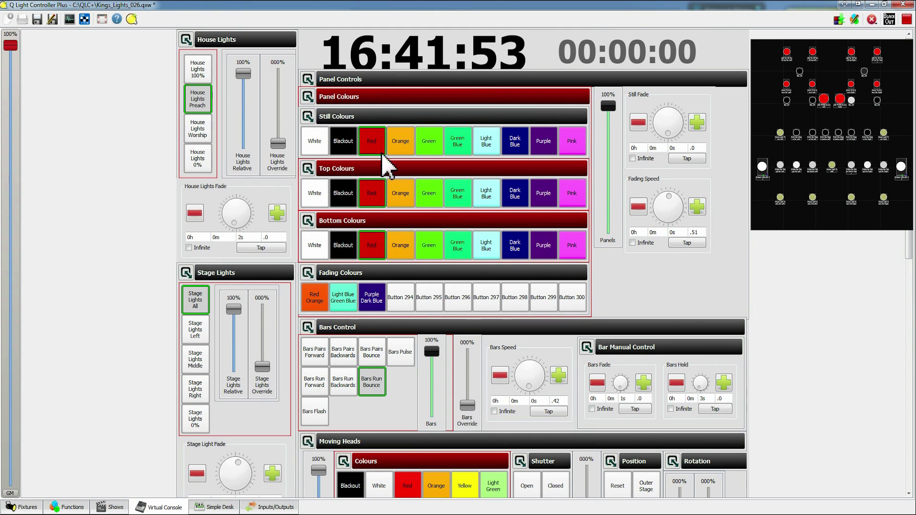
scroll(409, 235, down, 4)
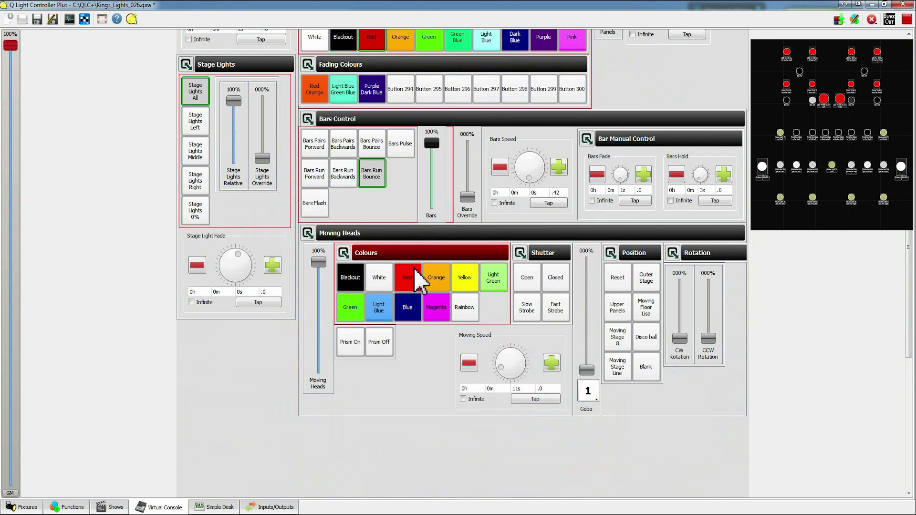
click(412, 280)
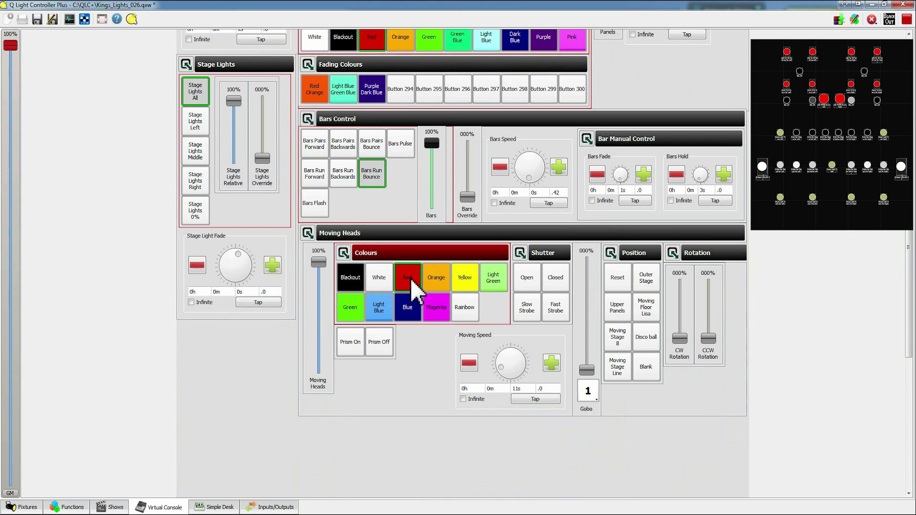
click(411, 280)
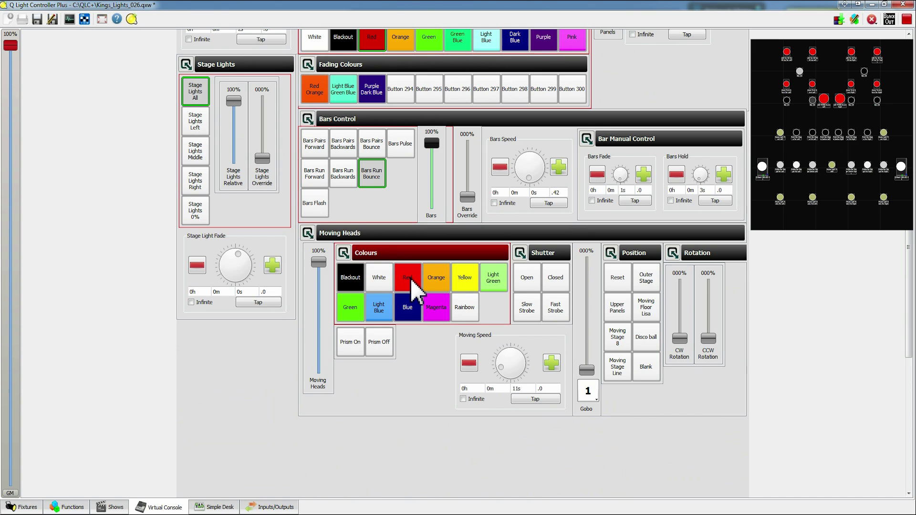
click(468, 308)
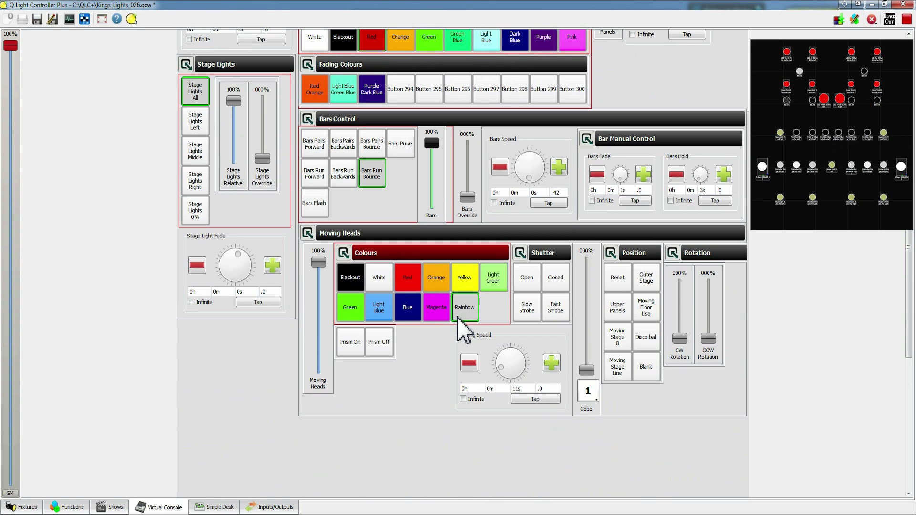
click(459, 317)
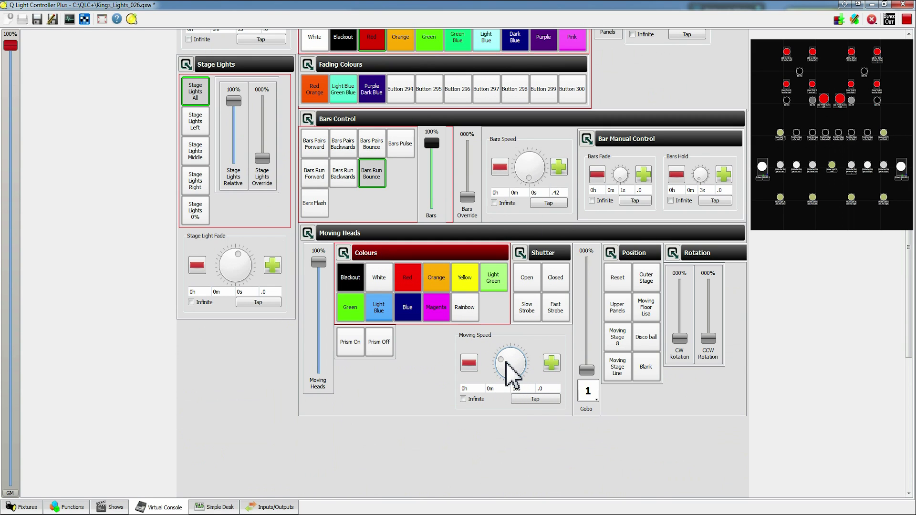
Try Gobo 4 and Shaking Gobo 2 on the moving heads, finally choosing the triangle Gobo 5.
click(588, 391)
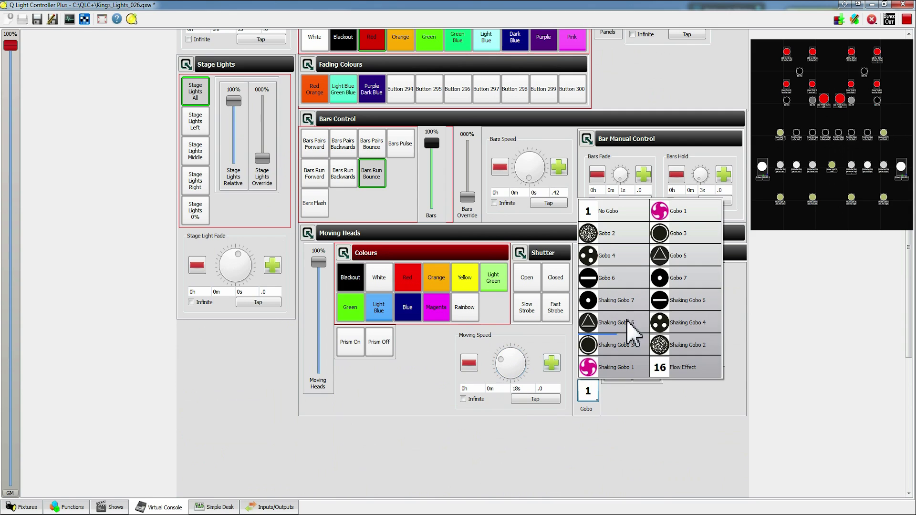
click(613, 260)
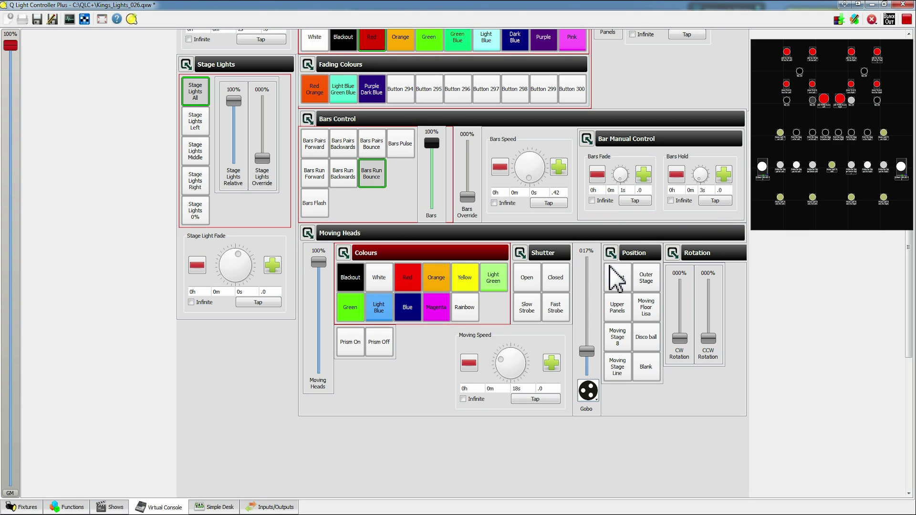
click(591, 397)
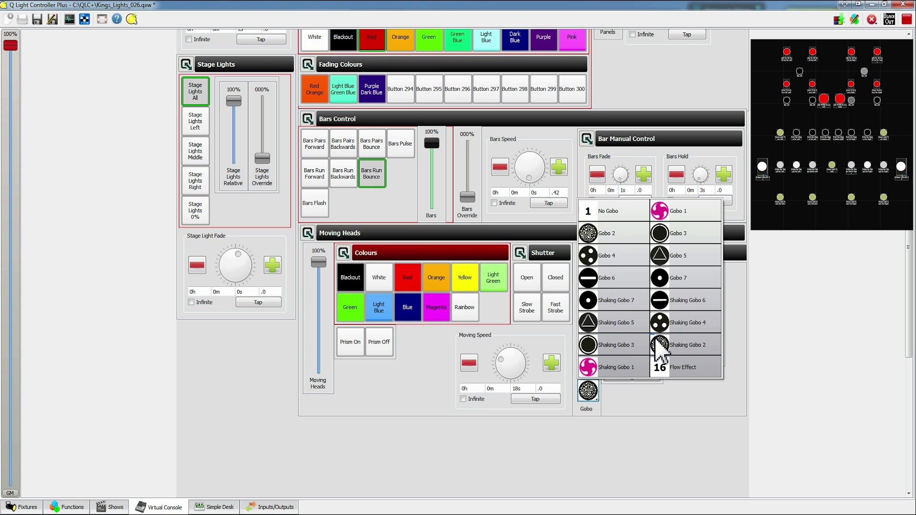
click(659, 346)
click(595, 399)
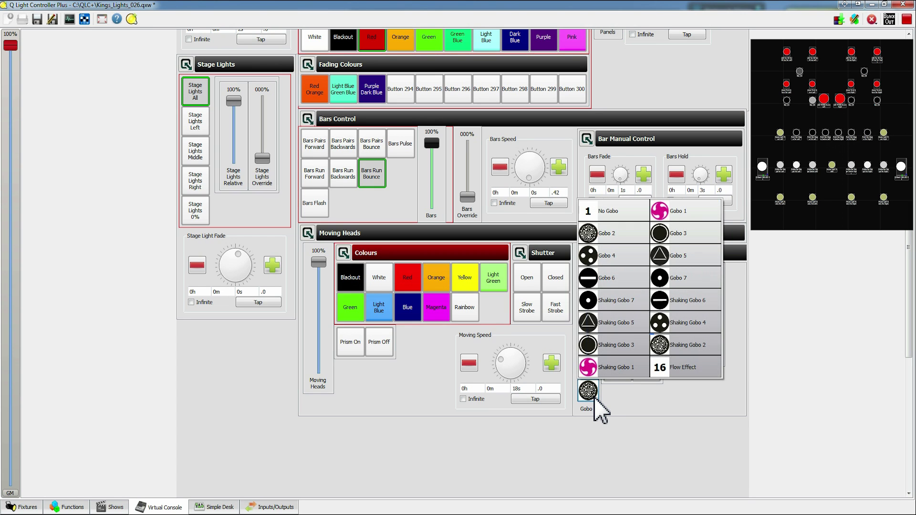
click(721, 338)
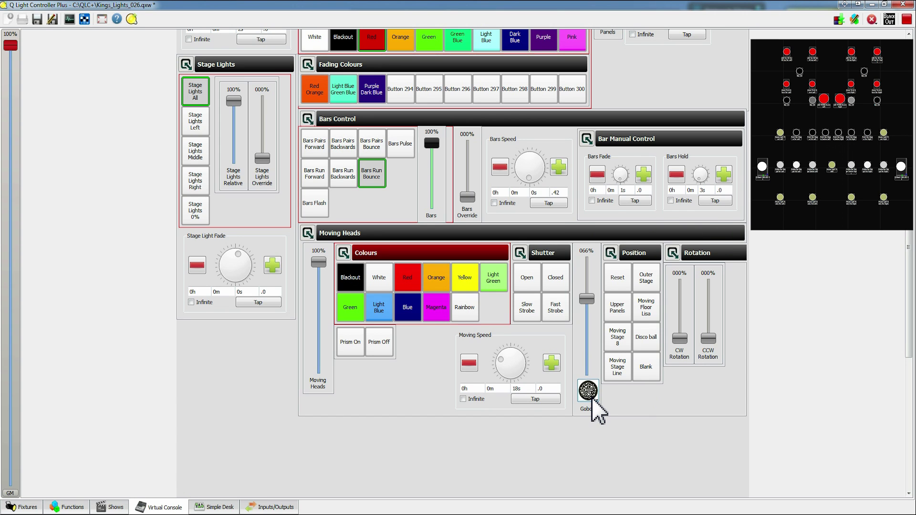
click(591, 401)
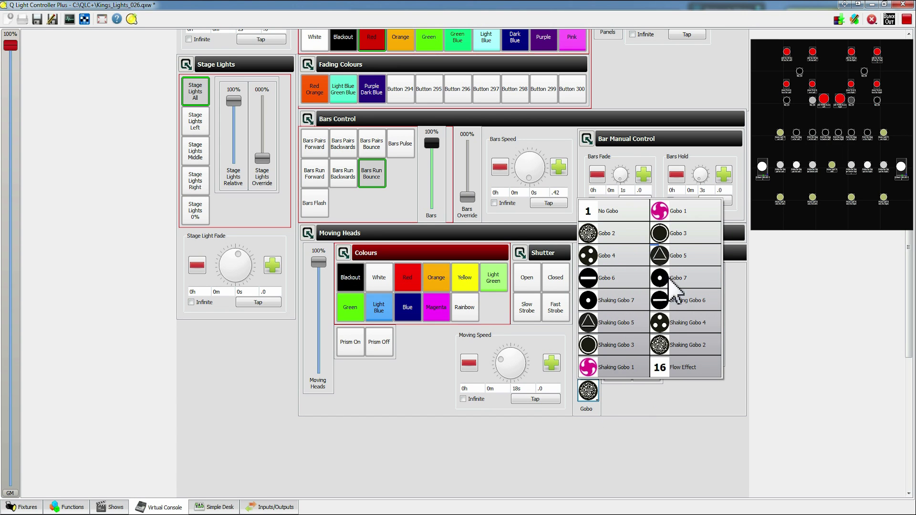
click(683, 254)
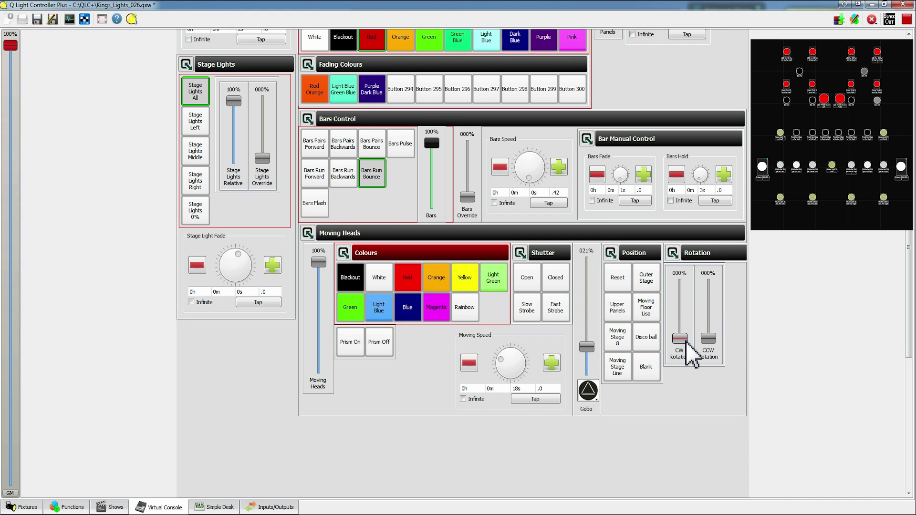
Try the No Rotation and Upside Down presets, then set CW Rotation to about 29%.
click(674, 257)
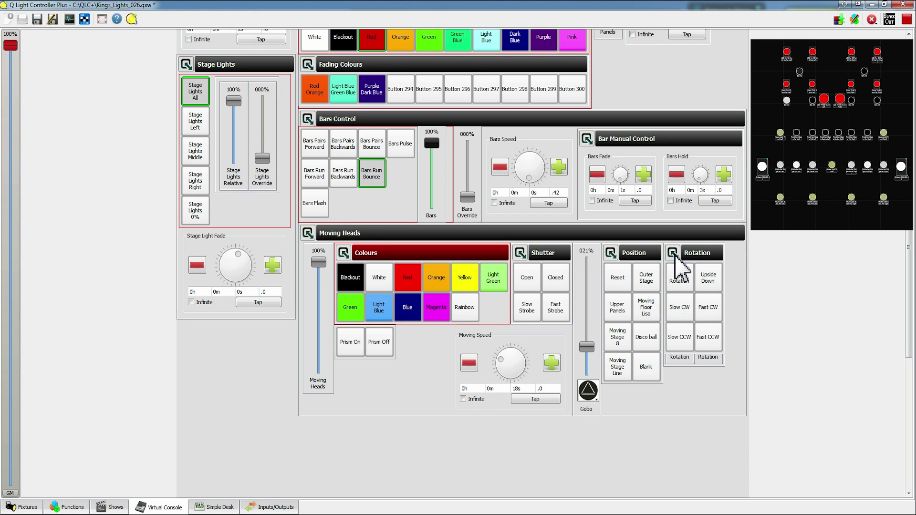
click(674, 257)
click(675, 256)
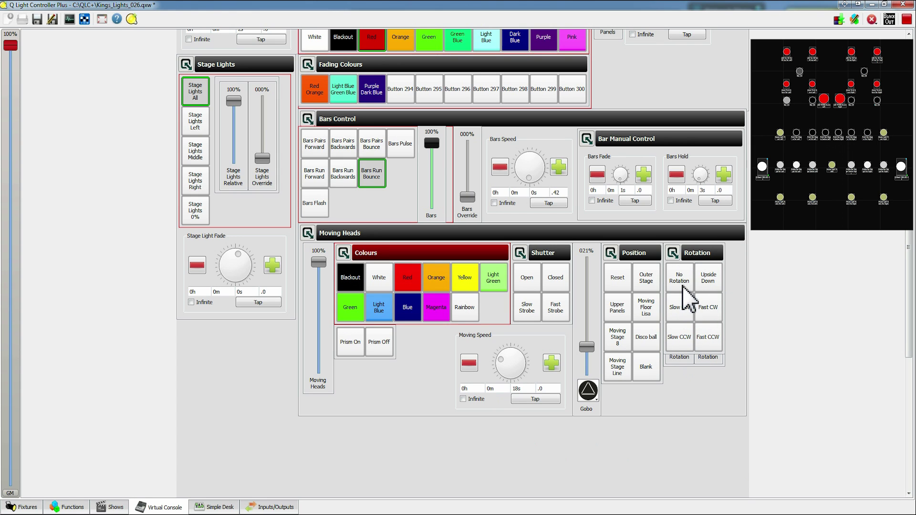
click(681, 280)
click(707, 286)
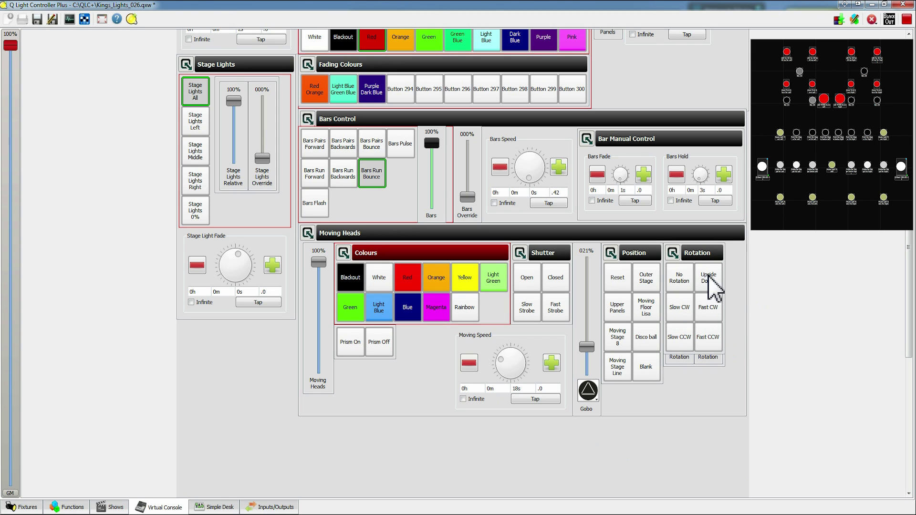
click(680, 263)
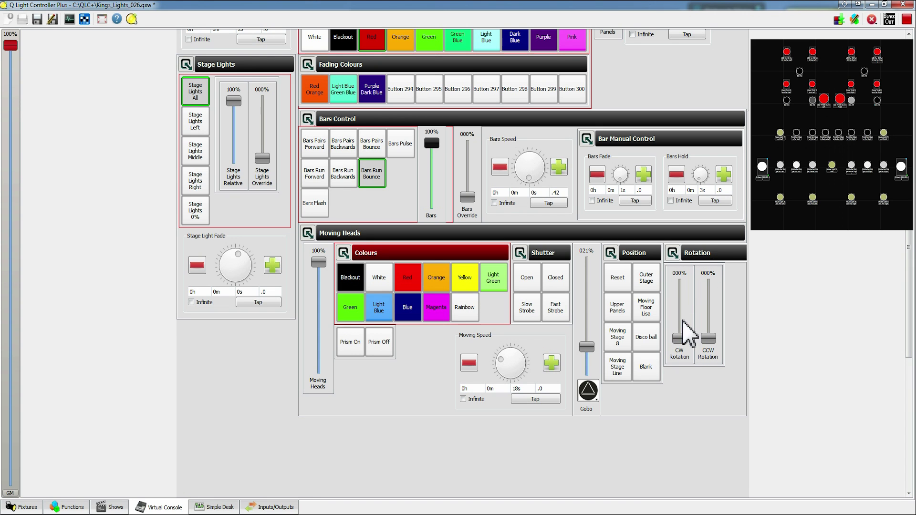
mouse_move(681, 340)
mouse_down()
mouse_move(683, 318)
mouse_move(688, 336)
mouse_up()
Switch all panels to Green Blue, then Orange, ending on Pink.
scroll(723, 294, up, 4)
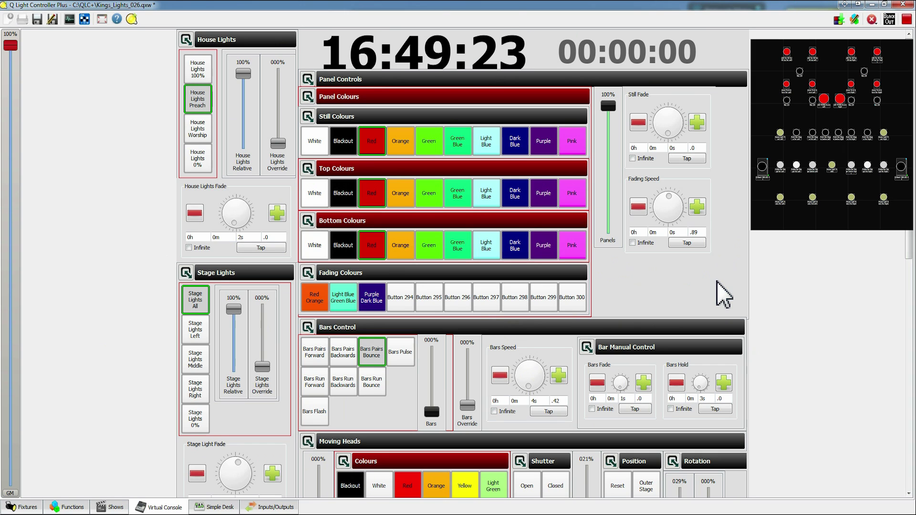
click(464, 148)
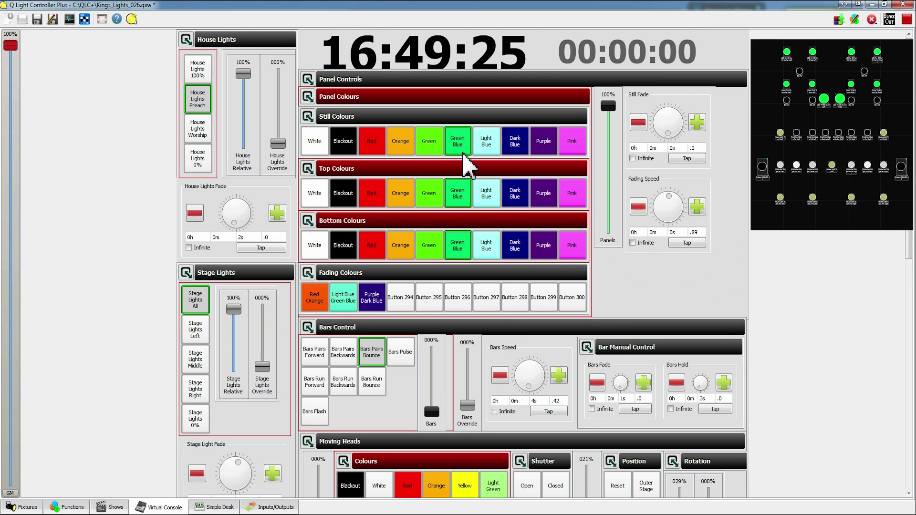
click(399, 143)
click(573, 149)
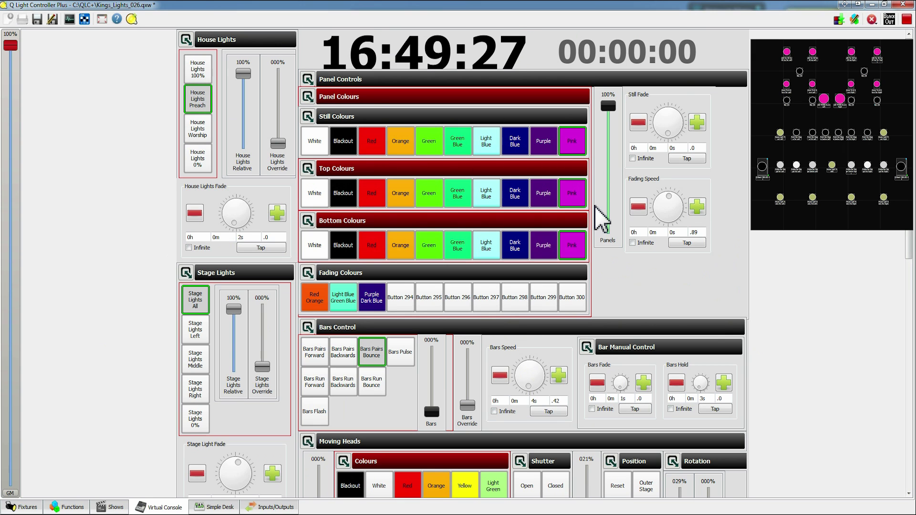